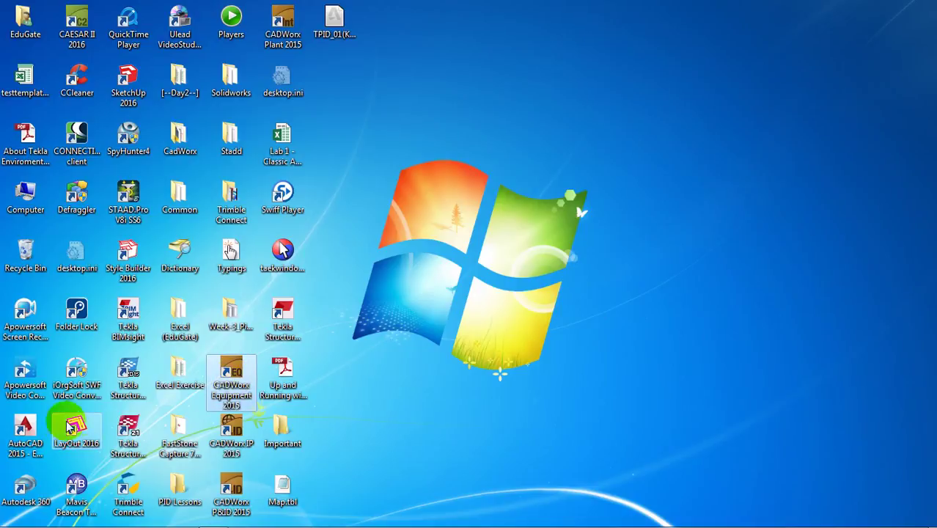
Switch to OneNote and write "1.You can run it without a database" on the 1.Getting Started page
click(28, 443)
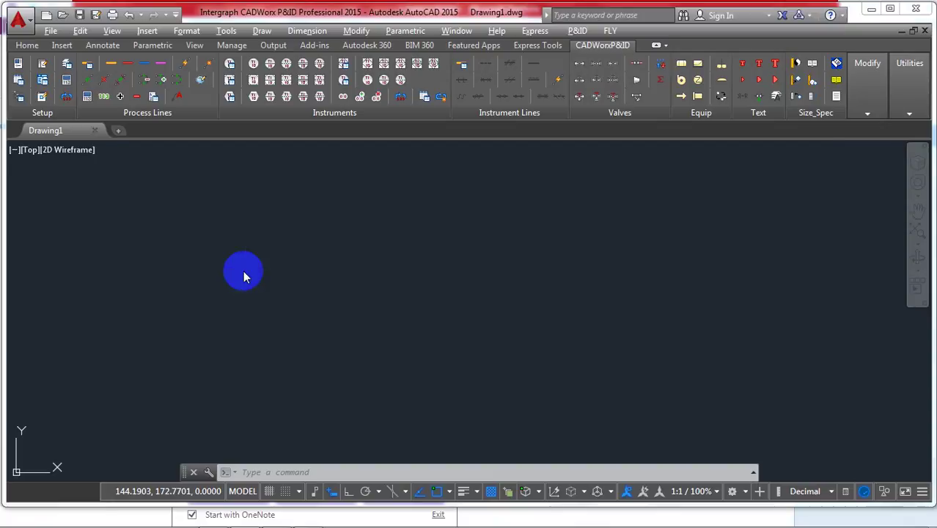
key(alt+Tab)
key(super)
click(290, 519)
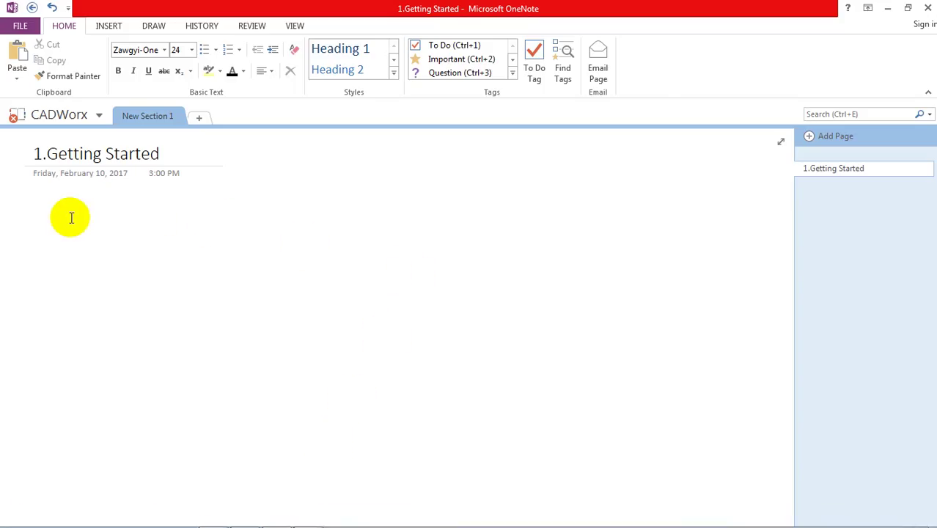
text(1.)
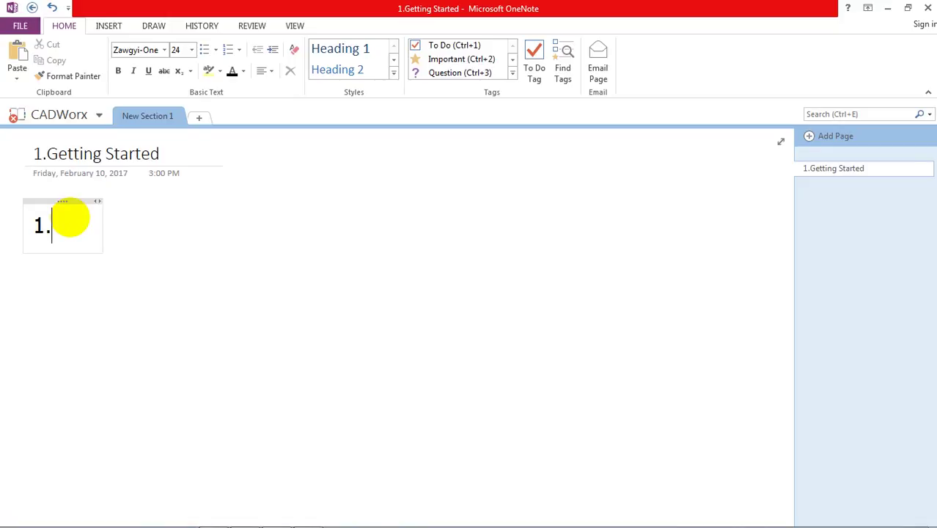
text(You can run it w)
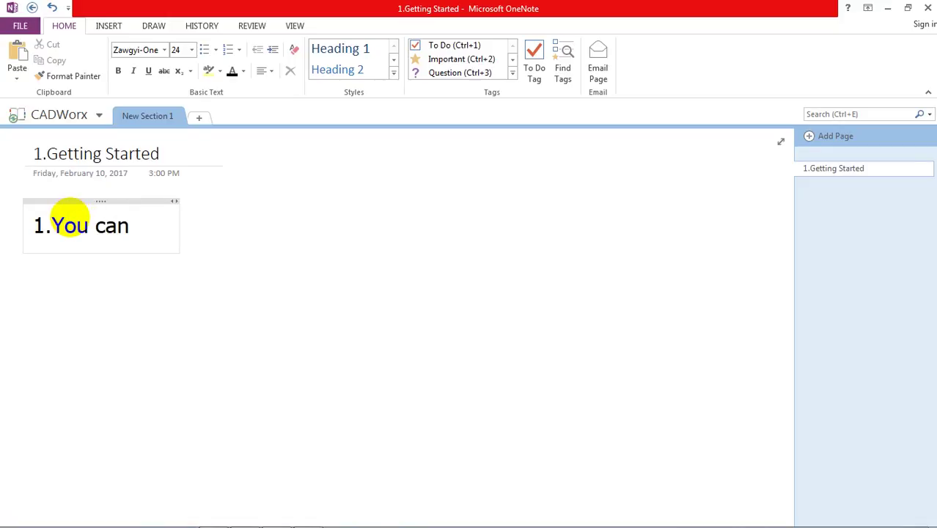
text(itho)
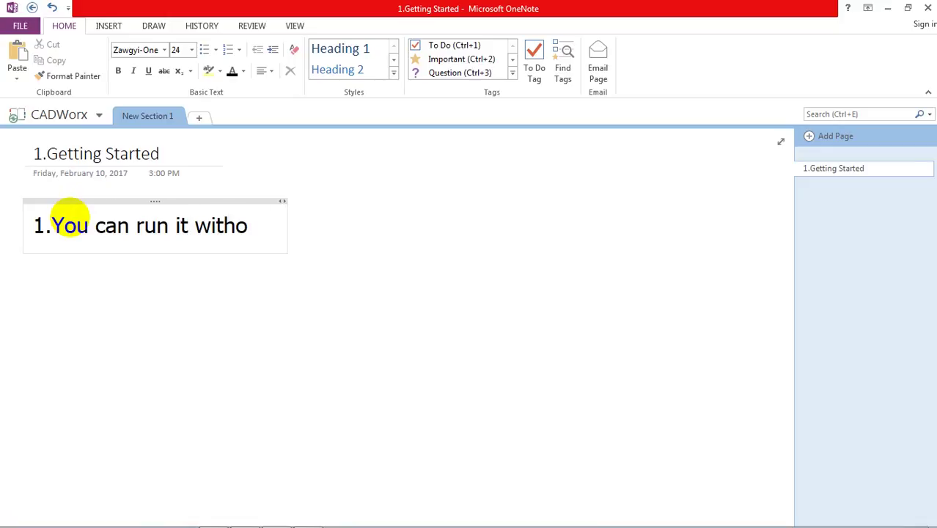
text(ut a database)
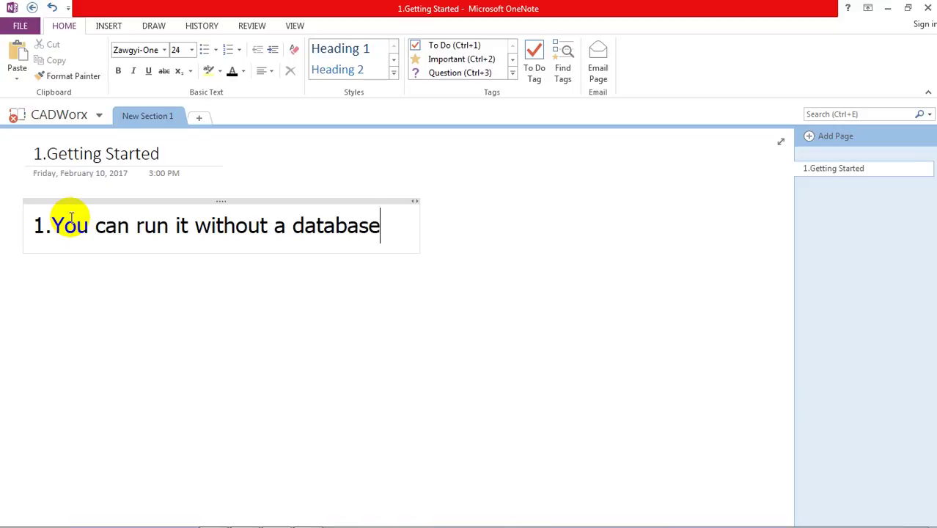
Start a second line under the first note item with "(Like using a drafting system"
key(Return)
key(Return)
key(BackSpace)
text((L)
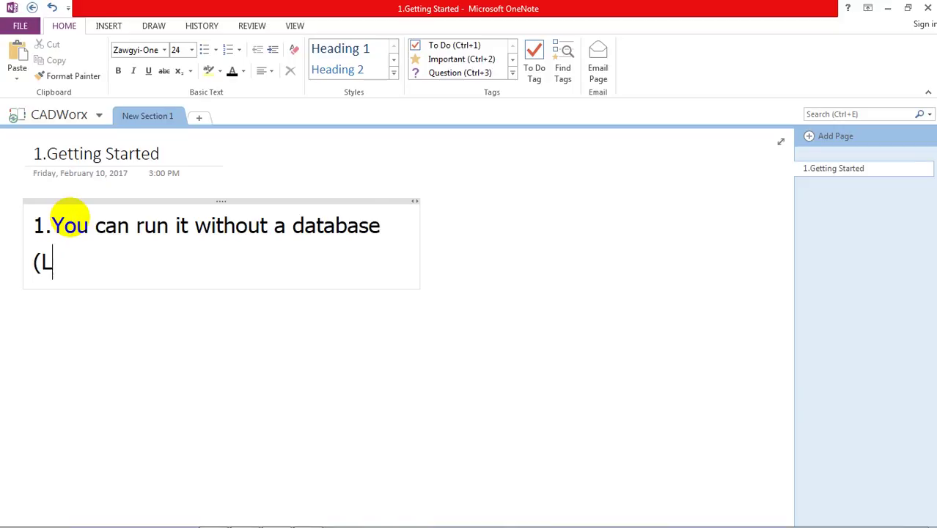
text(ike j)
key(BackSpace)
text(using )
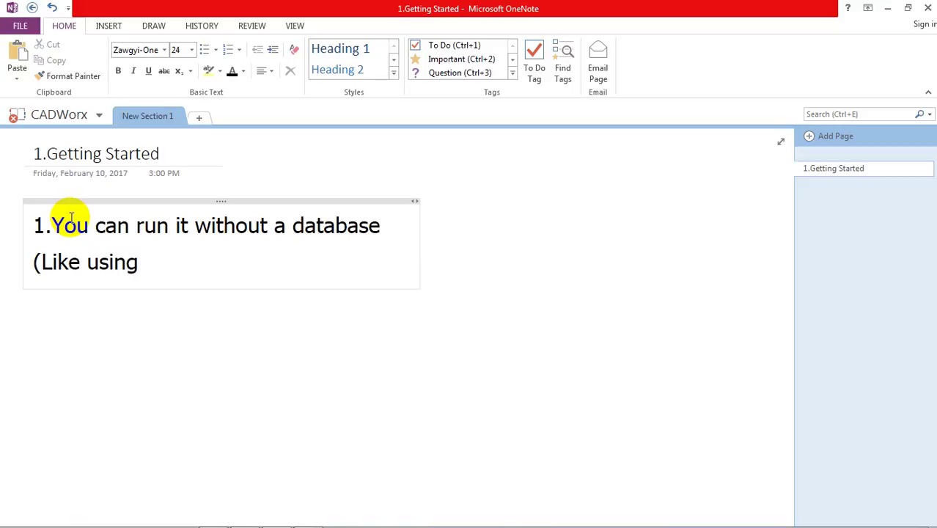
text( a drawf)
key(BackSpace)
key(BackSpace)
text(fting system)
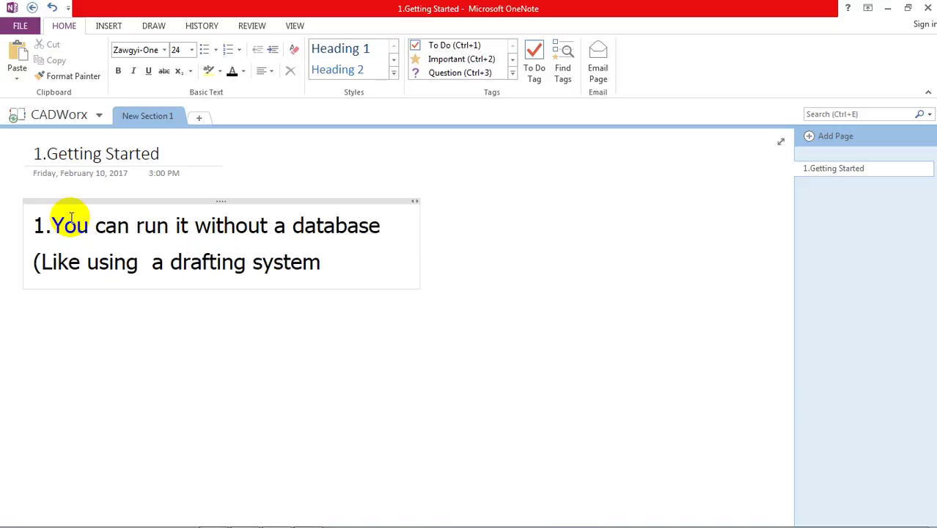
Finish the second line with "that has blocks and attributes)" and widen the note container so the sentence fits on one line
text( that has blockas)
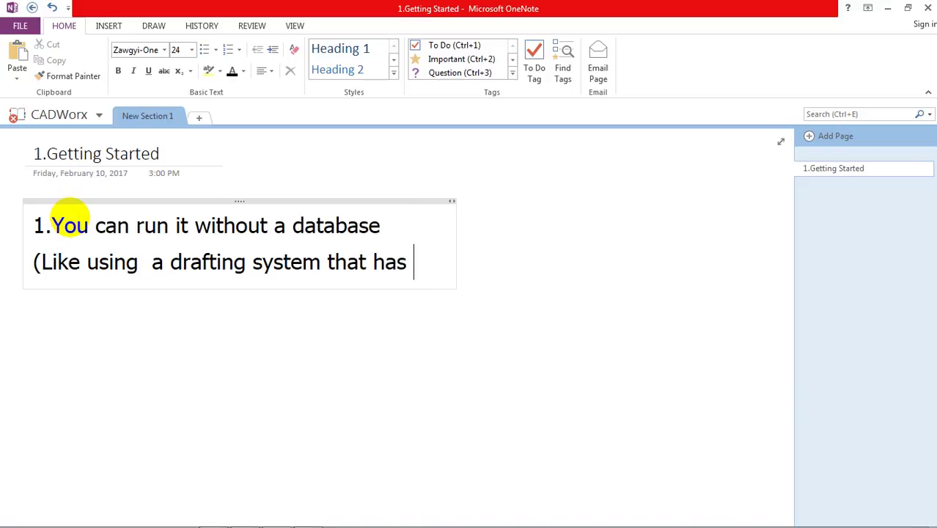
key(BackSpace)
key(BackSpace)
text(s and sa)
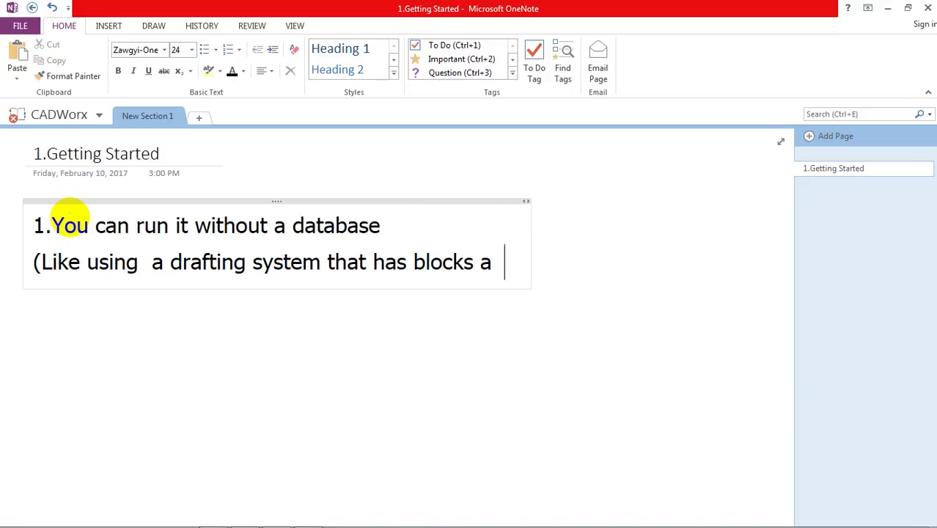
key(BackSpace)
key(BackSpace)
text(at)
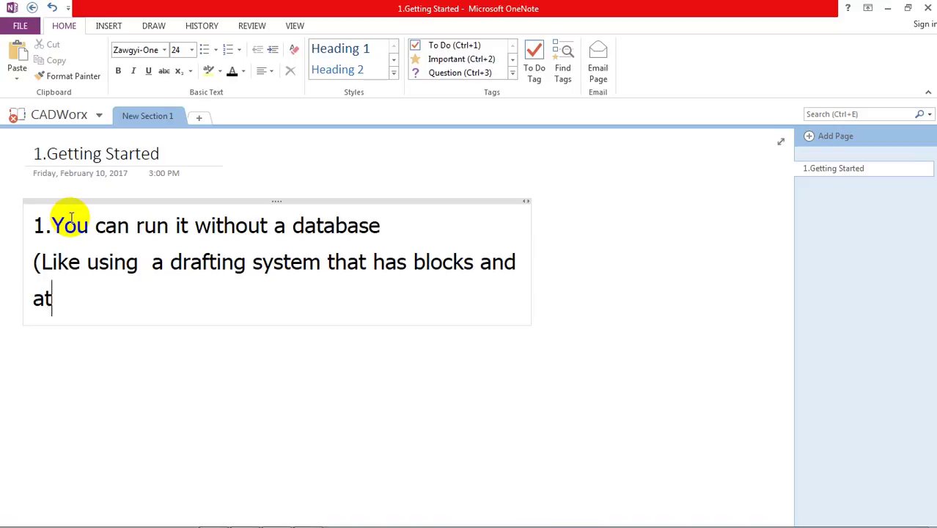
text(tributes))
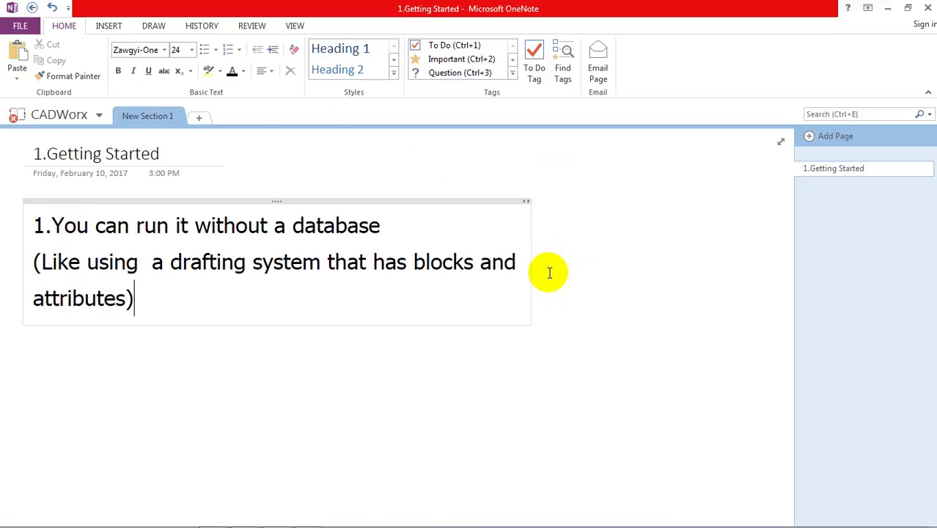
drag(533, 259, 760, 248)
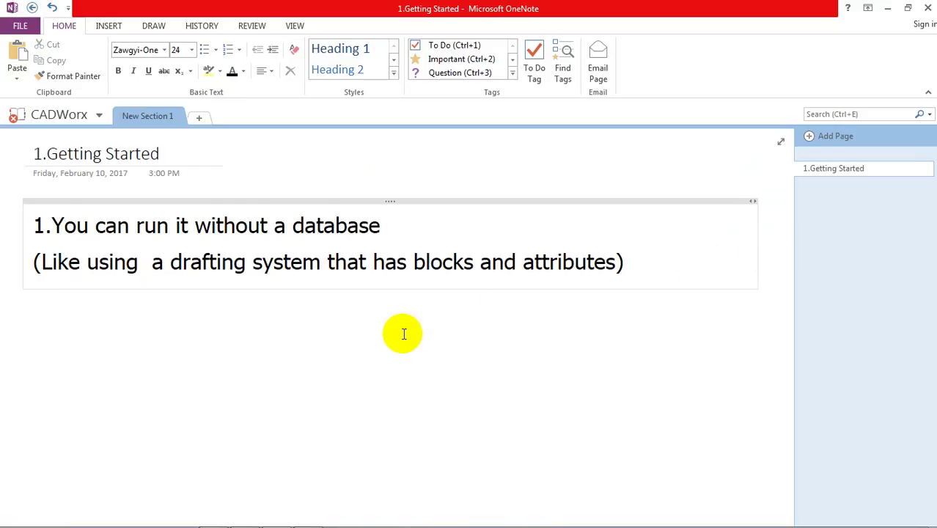
click(38, 315)
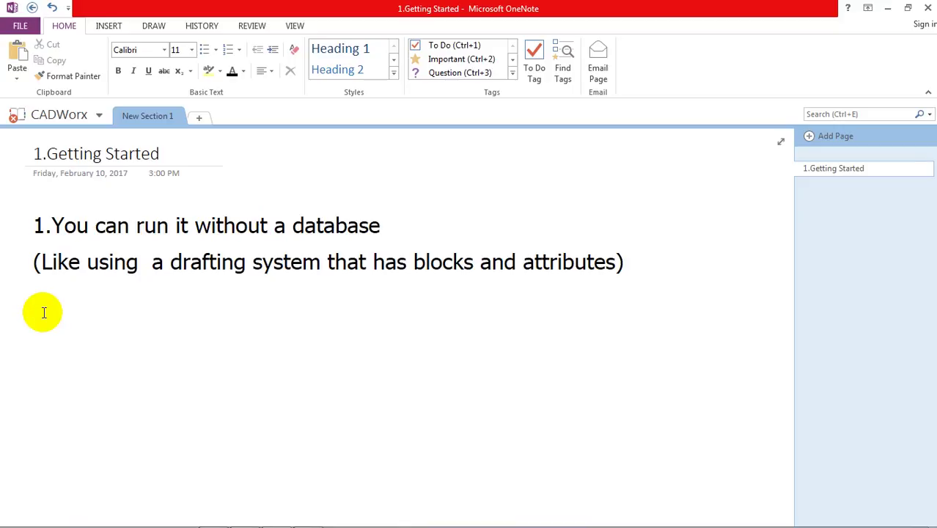
text(2.)
key(BackSpace)
key(BackSpace)
key(BackSpace)
click(127, 262)
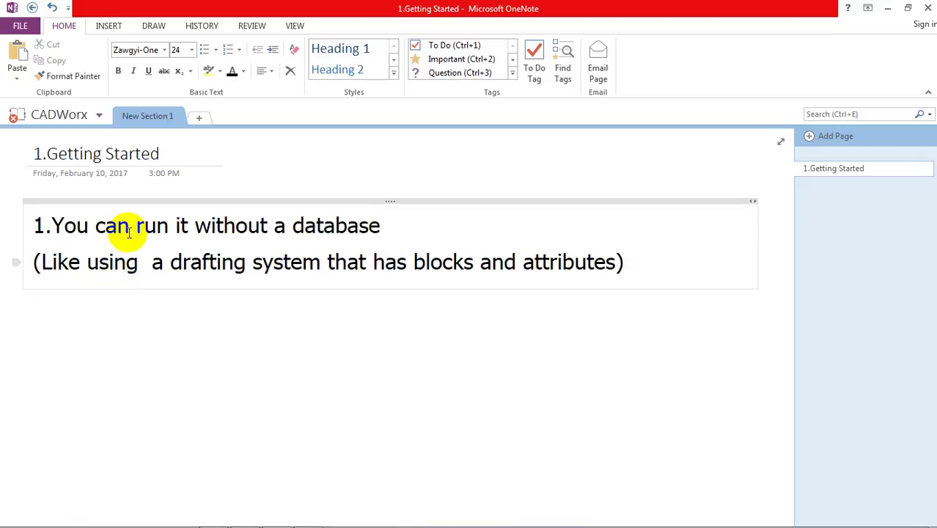
click(136, 201)
click(52, 321)
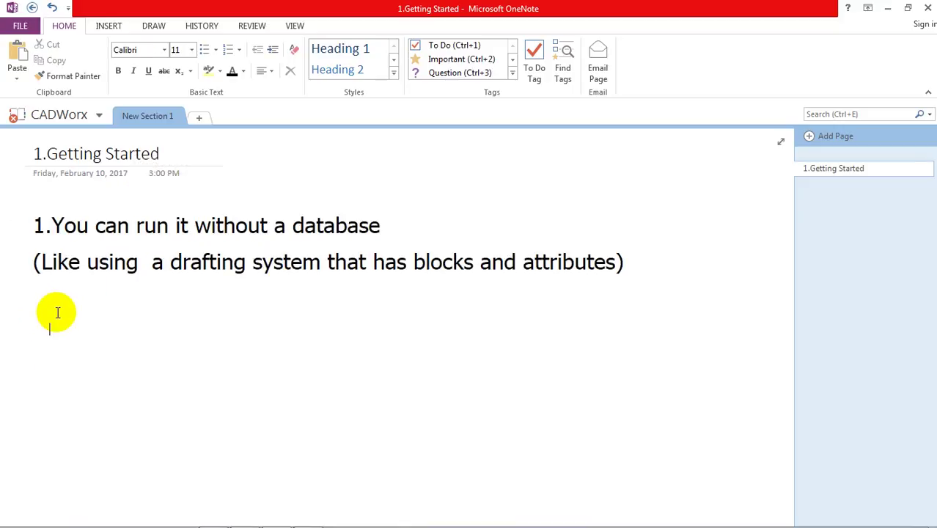
Add the item "2.CADworx P&ID with a database" below the drafting system line
click(48, 308)
text(2.)
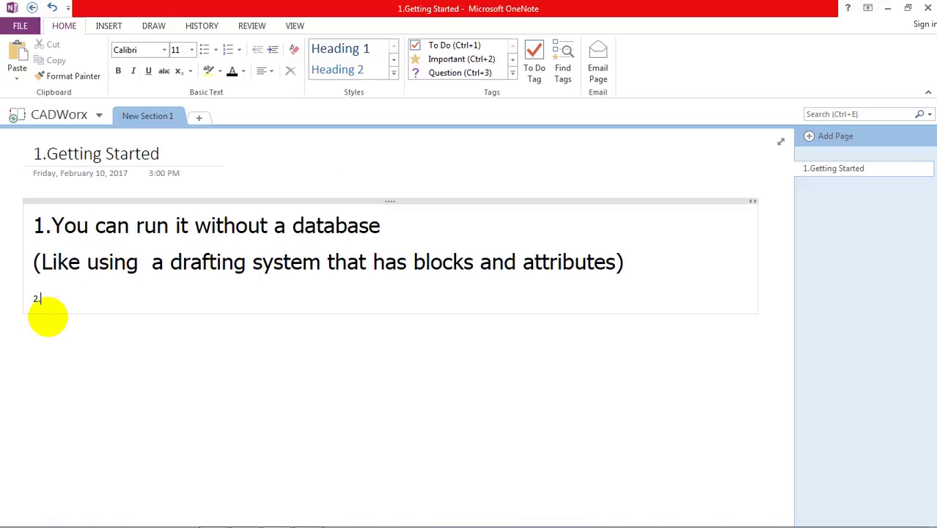
text(CADworx P& ID with a database)
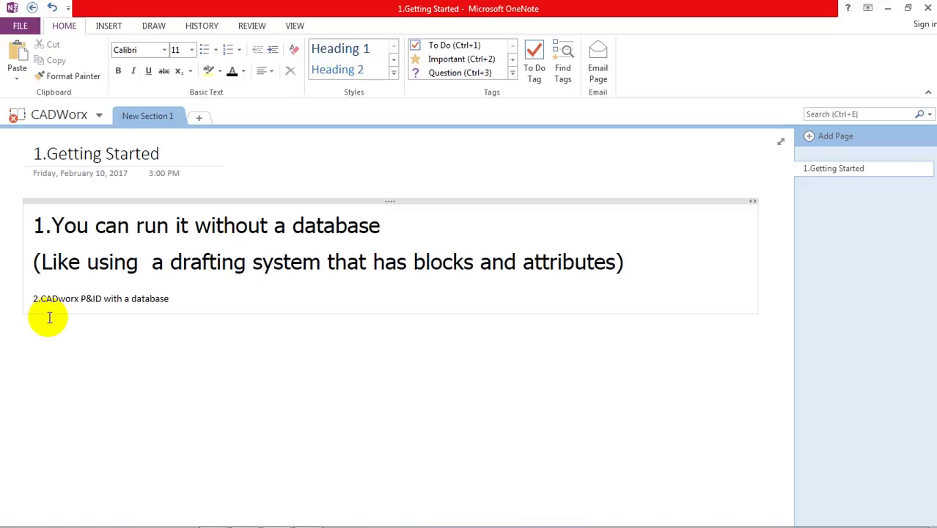
Copy the text formatting of the drafting system line onto the second numbered item
click(202, 258)
click(74, 77)
drag(180, 295, 27, 299)
click(216, 362)
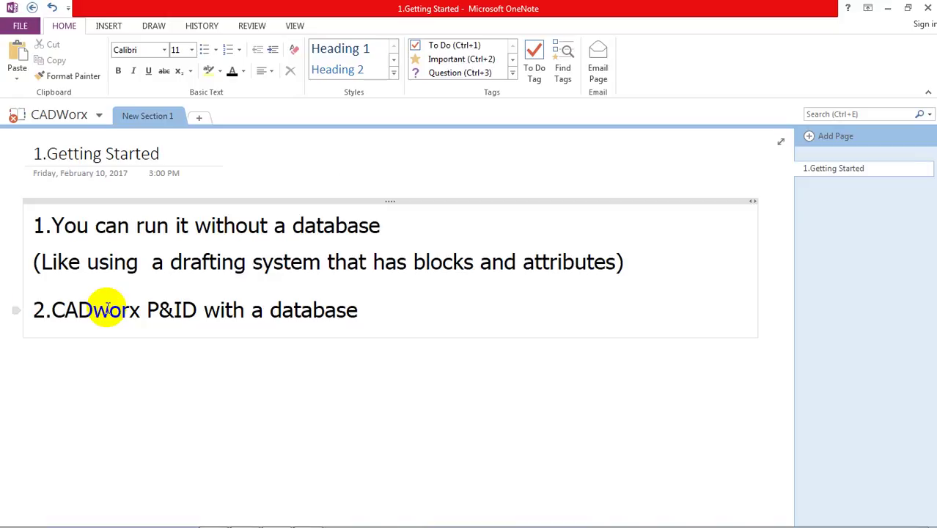
Append "(live database)" to the end of the second numbered item
key(super)
key(super)
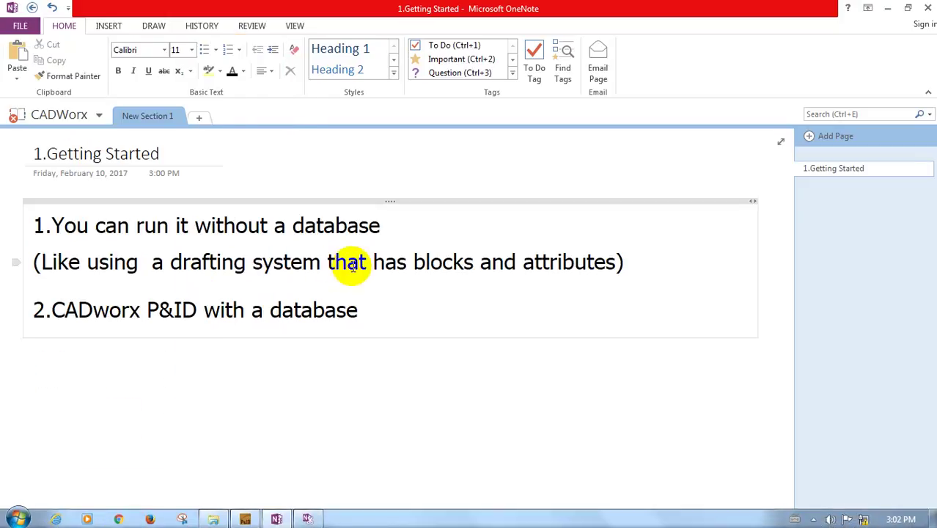
click(369, 309)
text(()
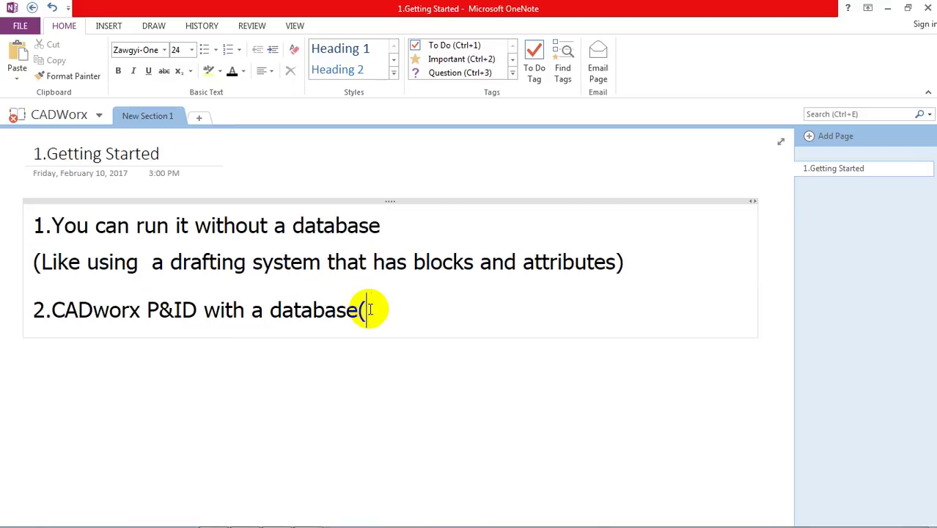
text(live database))
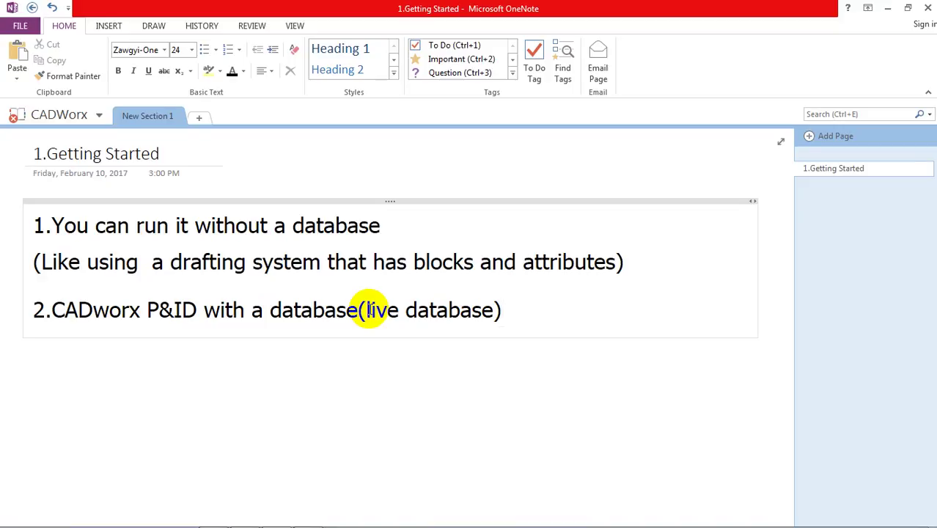
Switch to CADWorx P&ID and examine the regular valve types on offer, without inserting any valve
key(super)
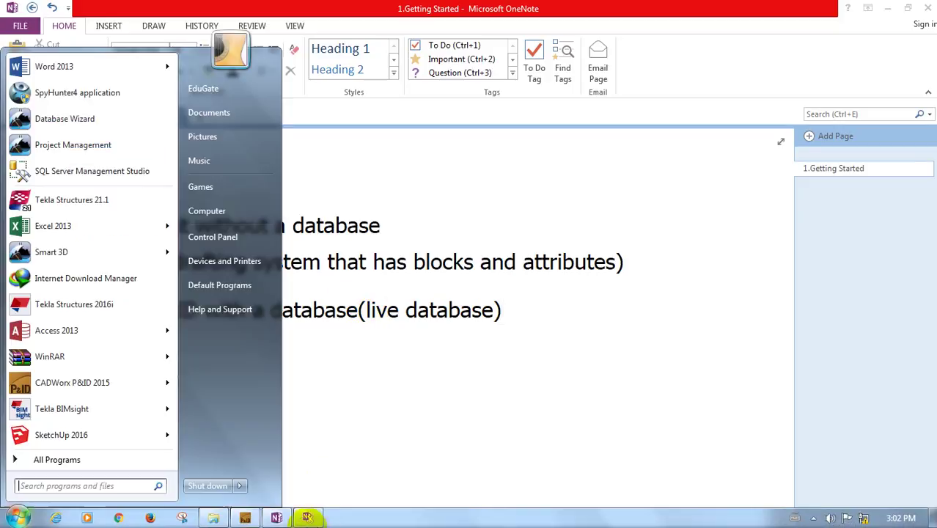
click(245, 519)
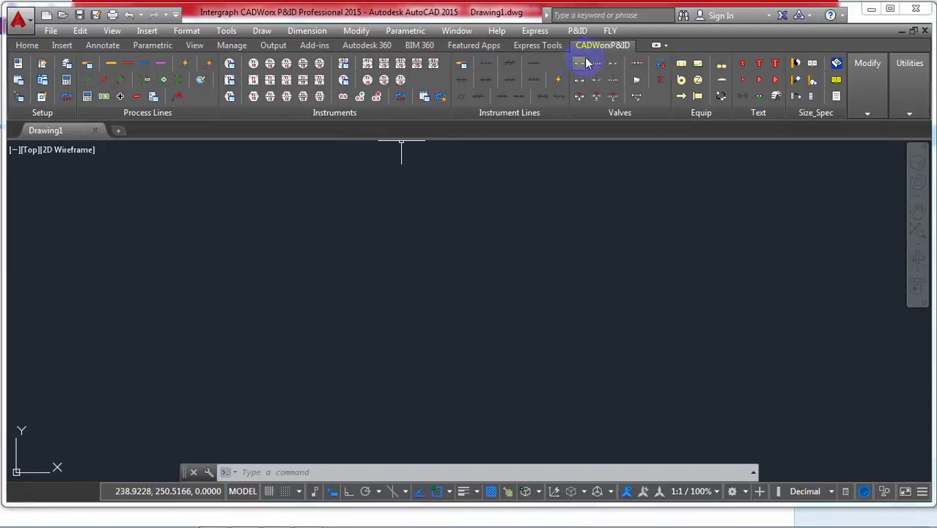
click(579, 64)
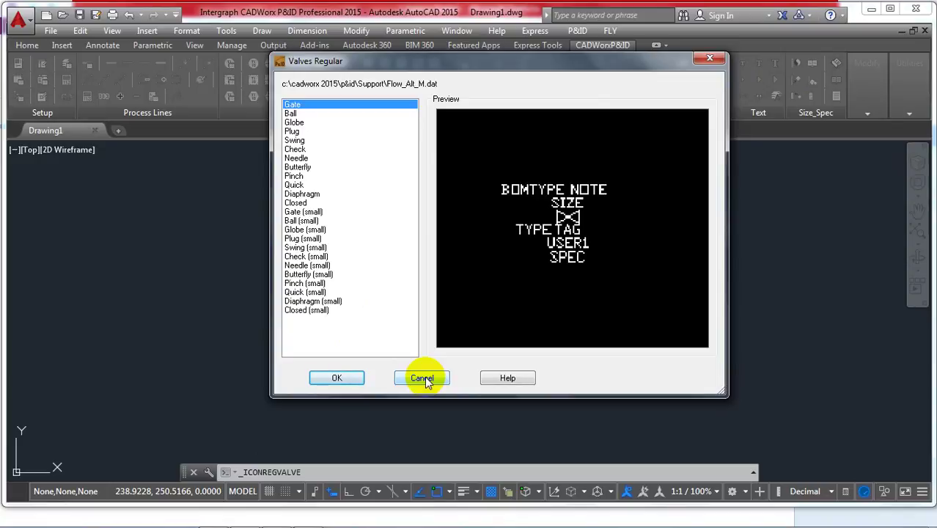
click(422, 378)
Return to the OneNote page and begin a new line under the live database item with "We call"
key(super)
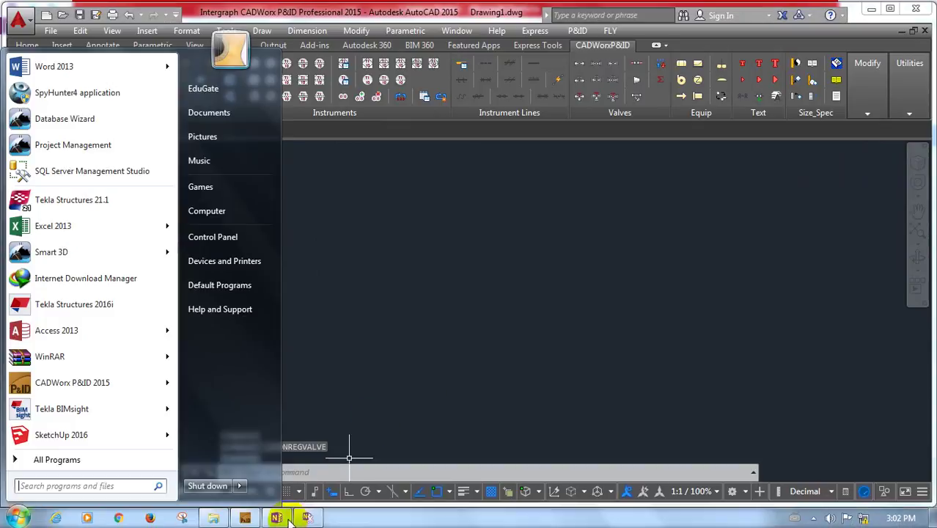
click(247, 517)
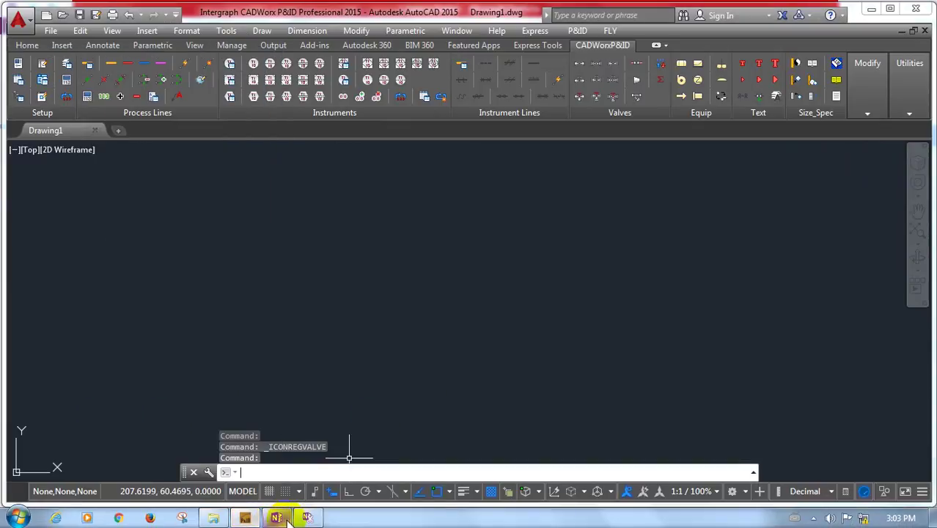
click(279, 517)
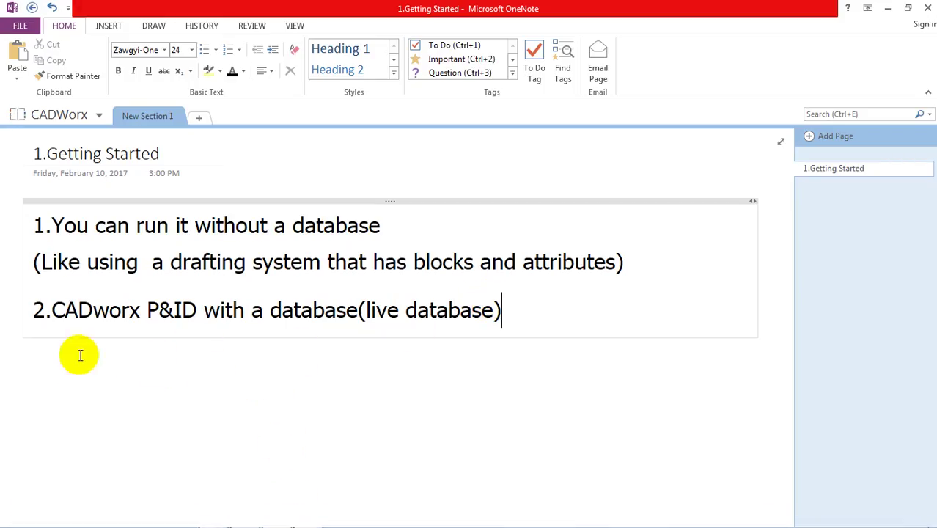
key(Return)
key(Return)
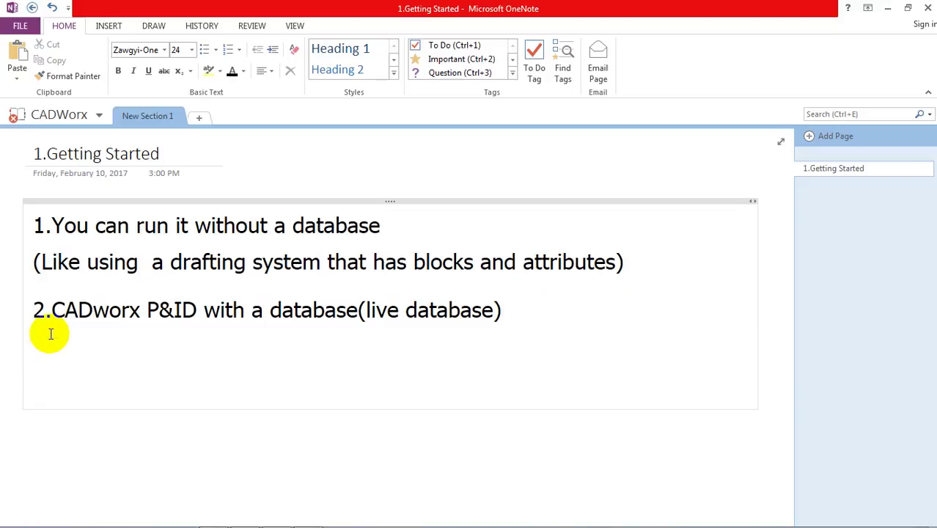
key(BackSpace)
text(()
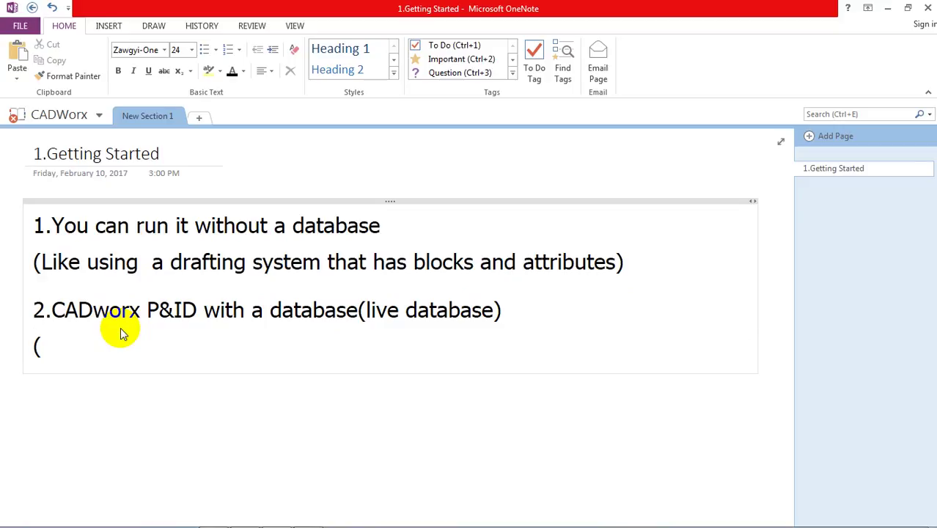
key(BackSpace)
text(We call)
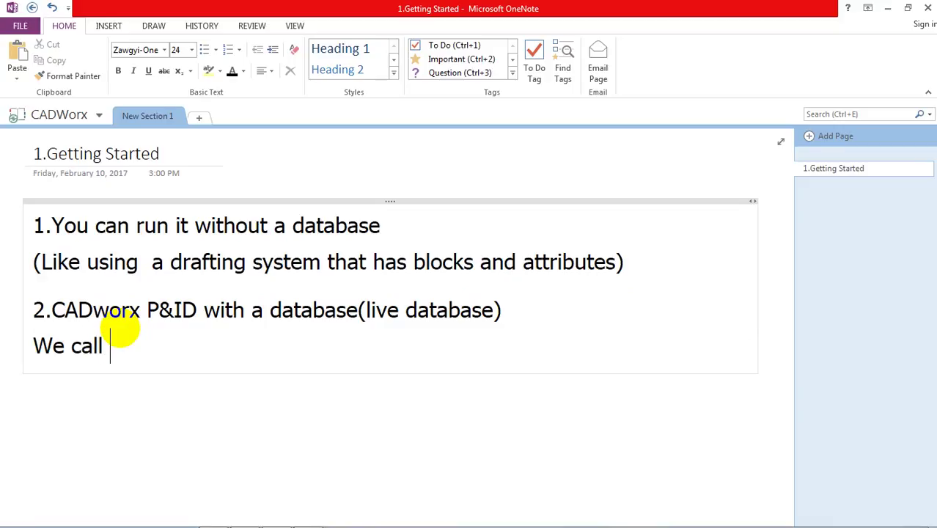
Complete the "We call" line with the quoted text "Intelligent P&ID or Smart P&ID" followed by a period
text( "Intellige)
key(BackSpace)
text(igent p&ID)
key(BackSpace)
key(BackSpace)
key(BackSpace)
key(BackSpace)
text(p)
key(BackSpace)
key(BackSpace)
text(P&)
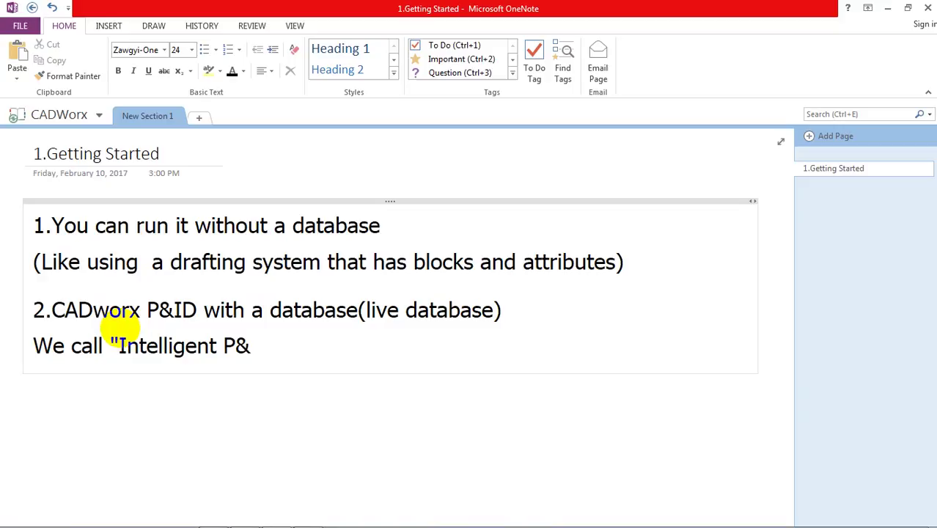
text(ID or Smart P&ID")
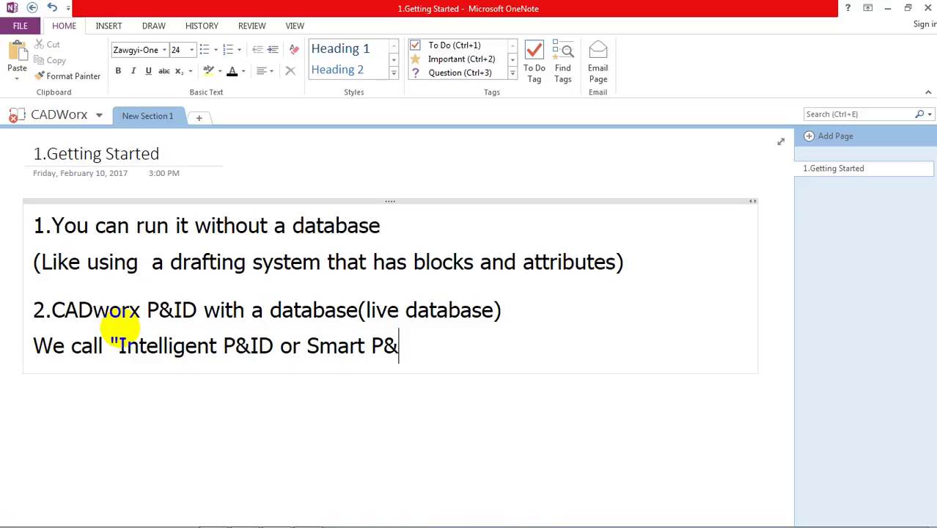
text(.)
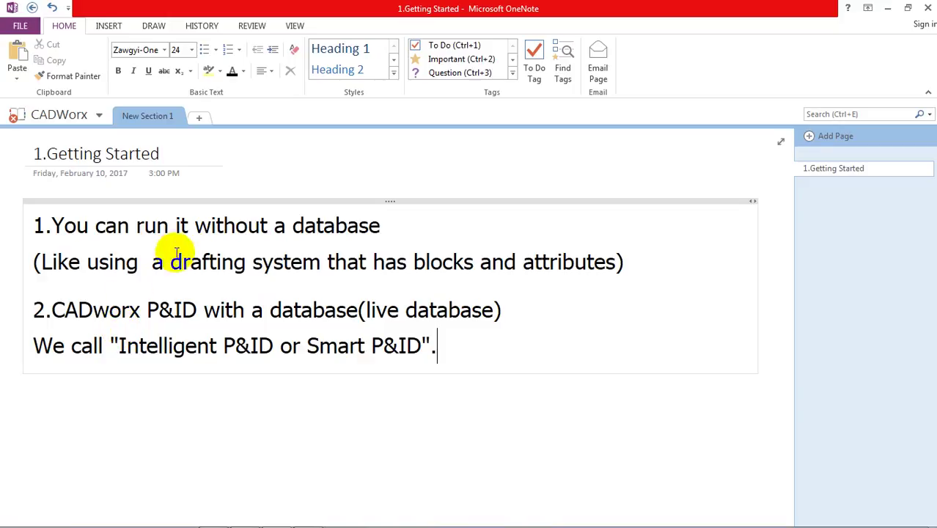
drag(476, 352, 201, 329)
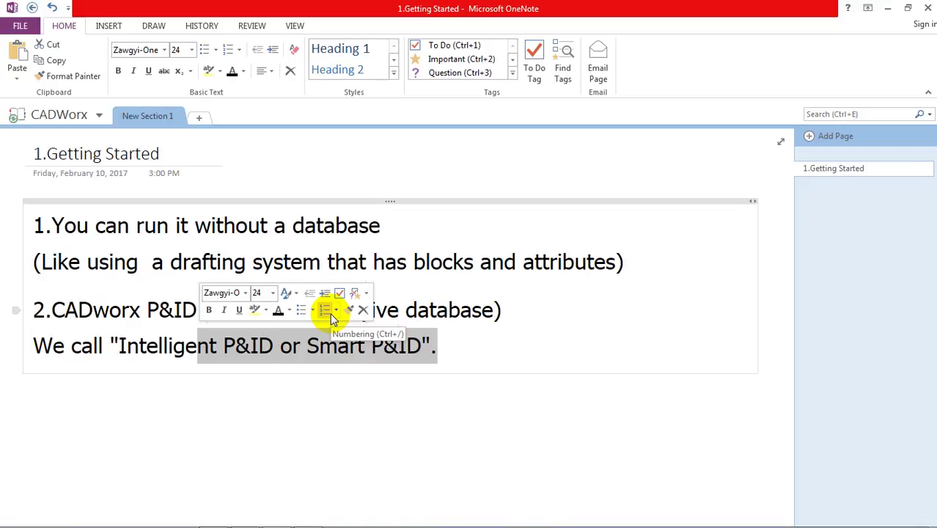
click(441, 346)
drag(441, 345, 37, 345)
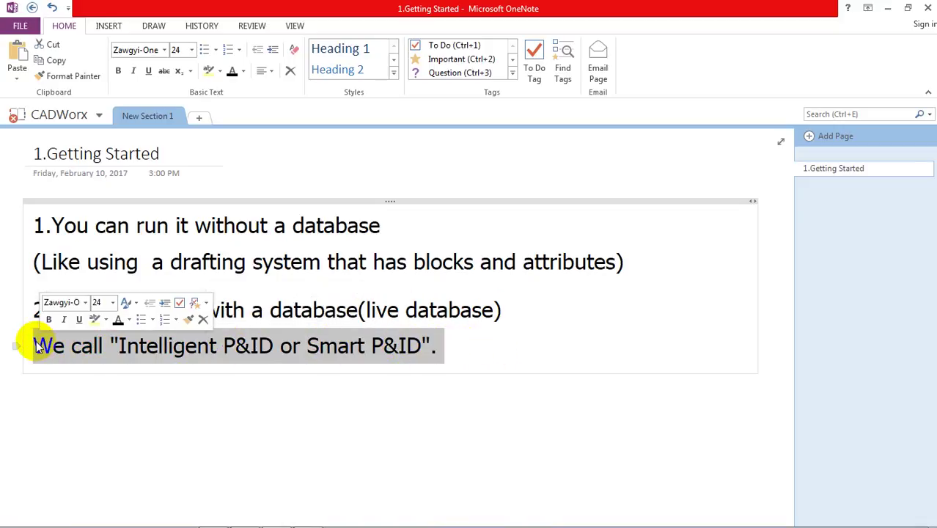
Switch to CADWorx P&ID and maximize its window
click(886, 8)
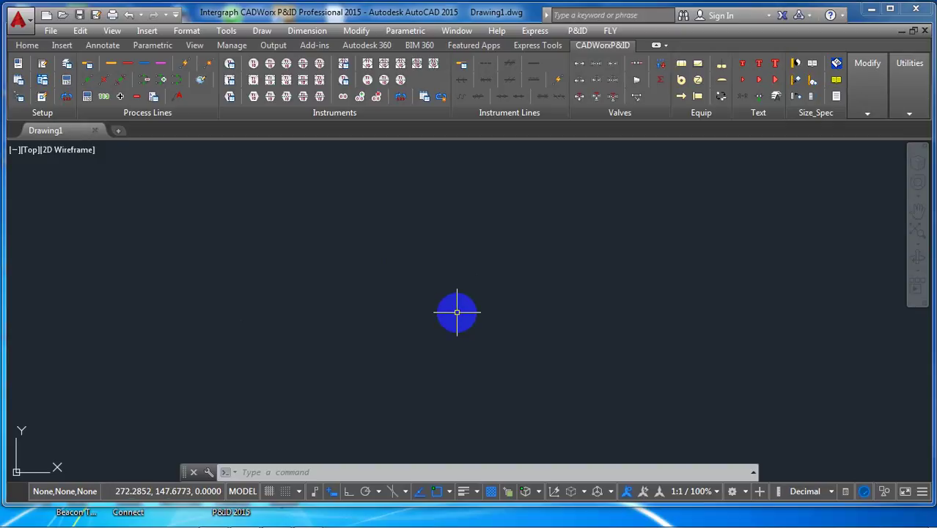
click(887, 11)
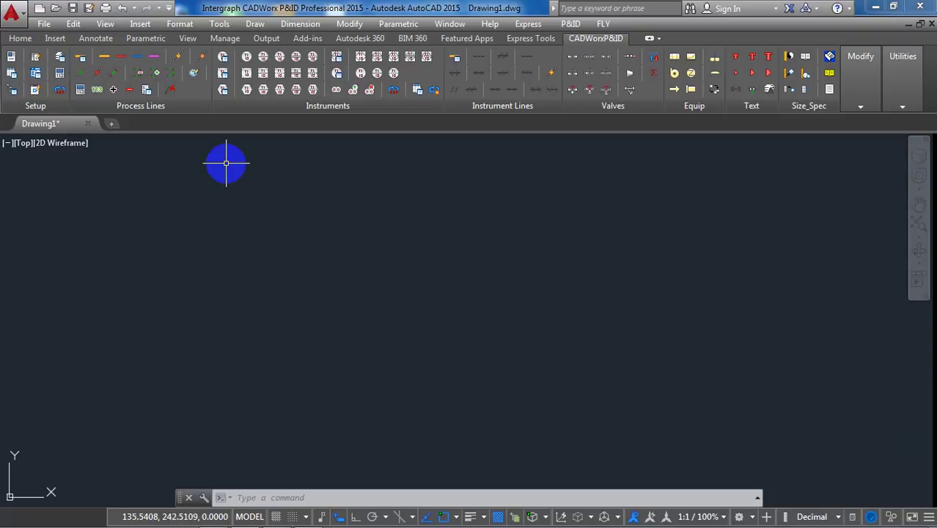
Return to OneNote and add, one blank line below the text, "*P&ID and database files must be in the same folder."
key(super)
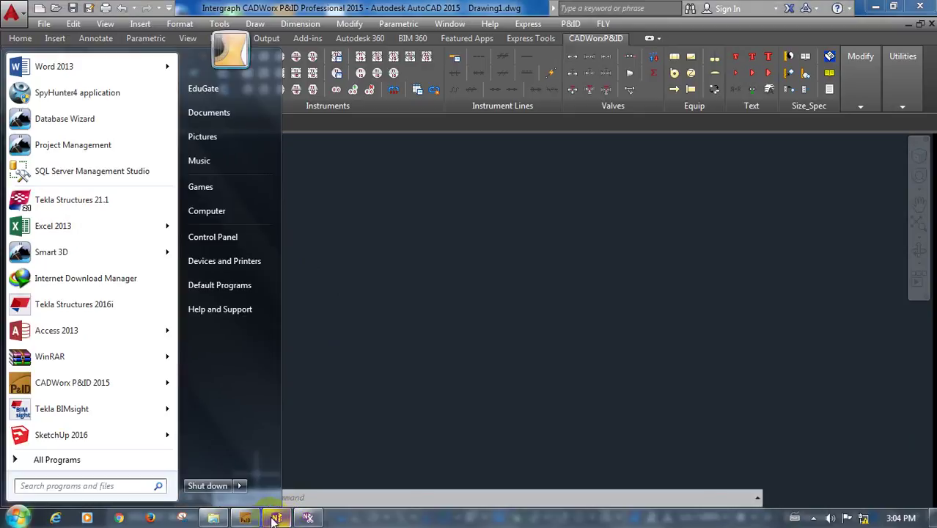
click(276, 518)
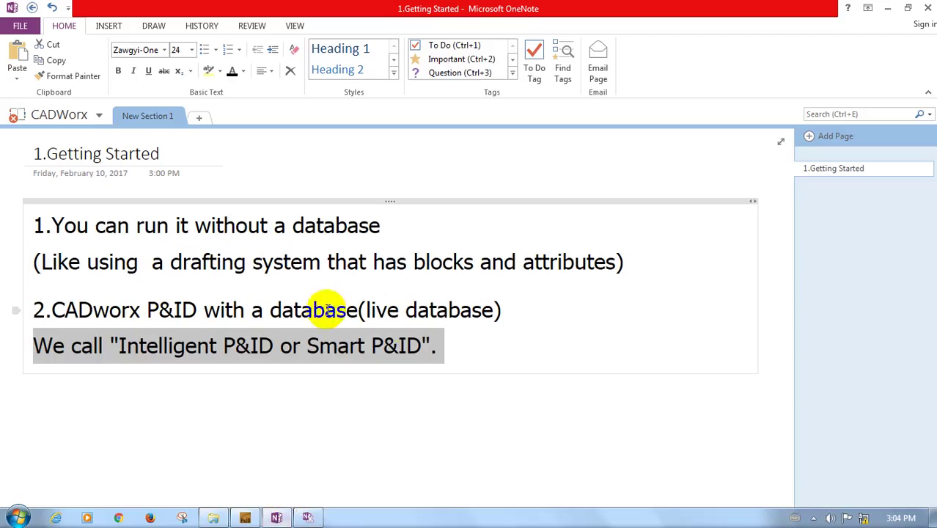
click(465, 350)
key(Return)
key(Return)
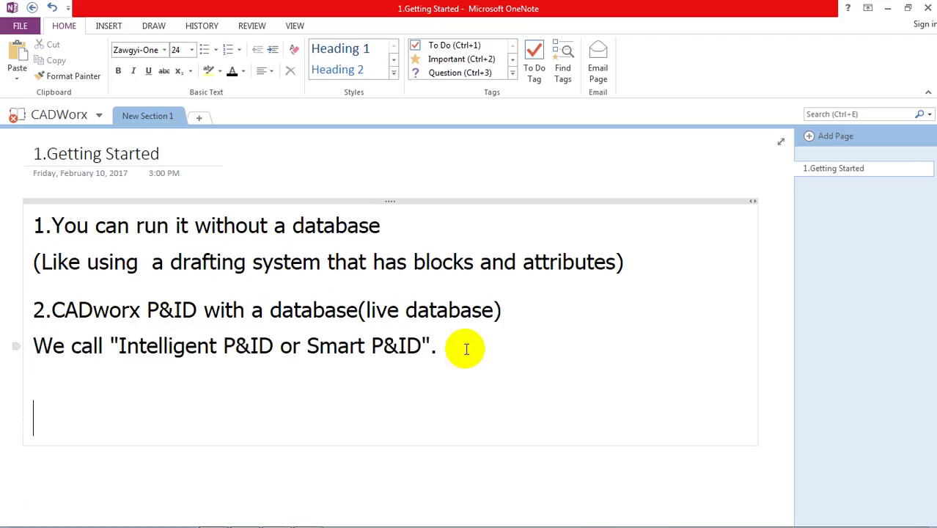
text(*P&ID an d database files must be in the same folder.)
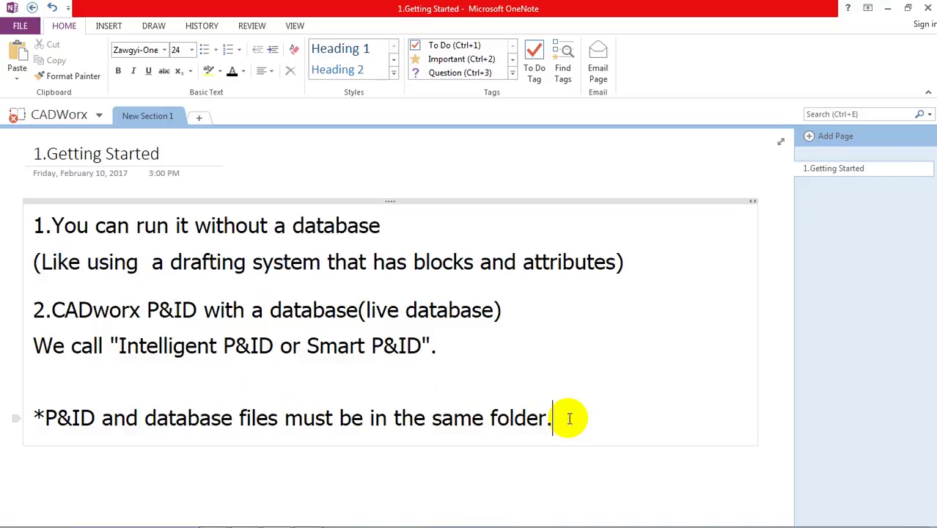
Change "P&ID" to the plural "P&IDs" in the note about keeping files in the same folder
click(585, 420)
drag(584, 420, 25, 413)
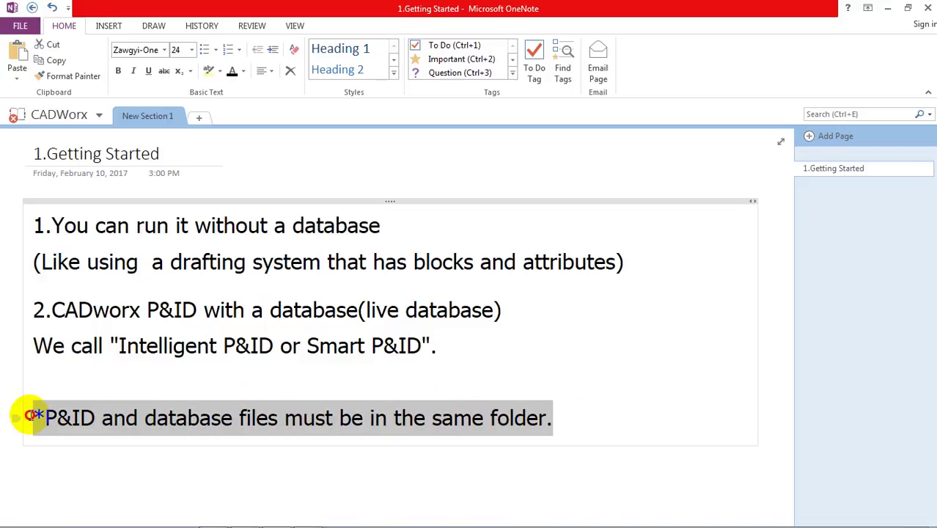
click(90, 417)
text(s)
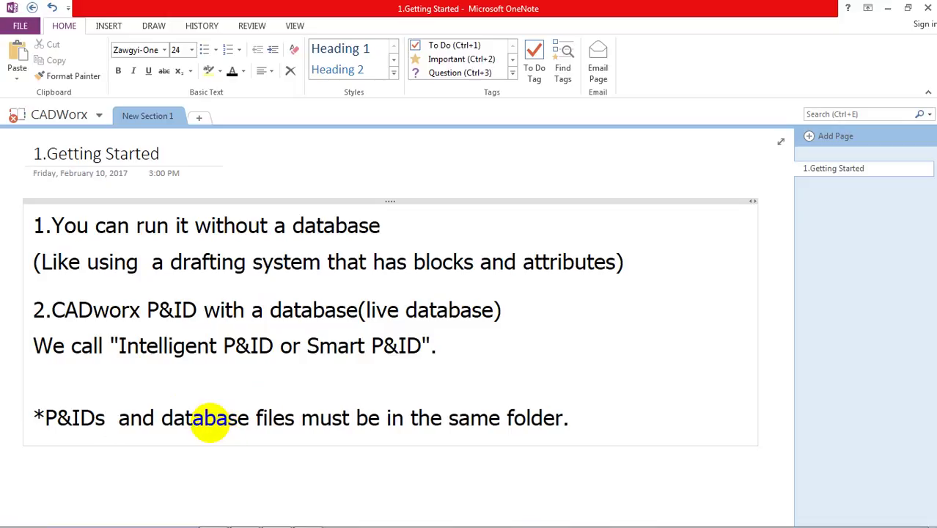
Switch to CADWorx P&ID and create a drawing from the Metric.dwt template, dismissing the startup options without choosing one
click(306, 517)
click(330, 276)
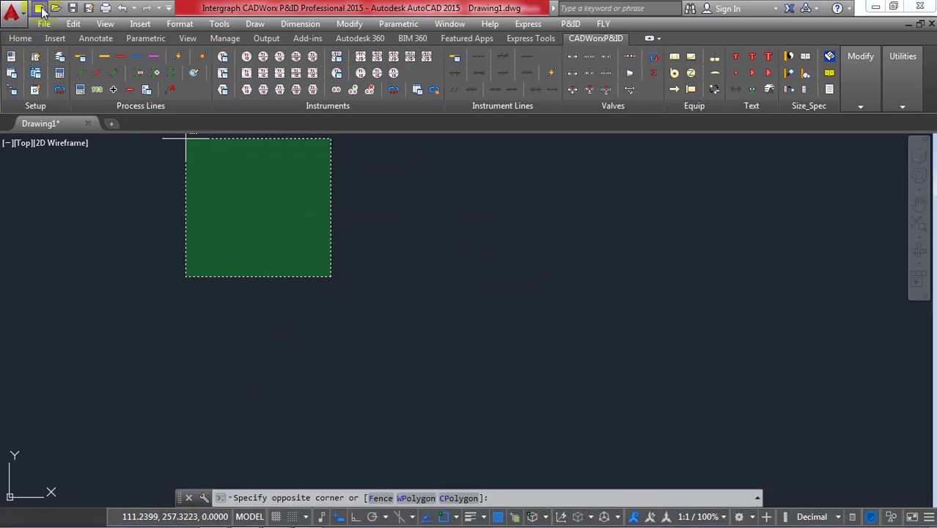
click(94, 167)
key(ctrl+n)
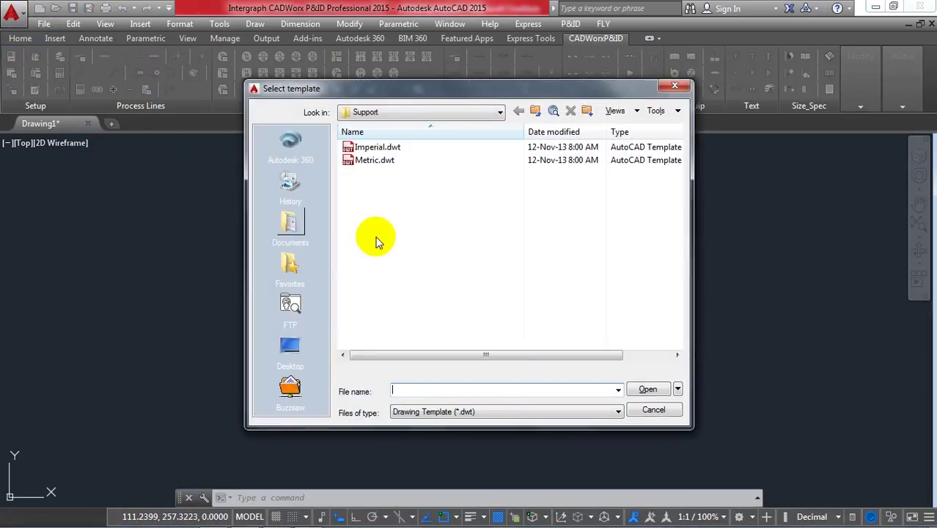
click(375, 161)
double_click(375, 161)
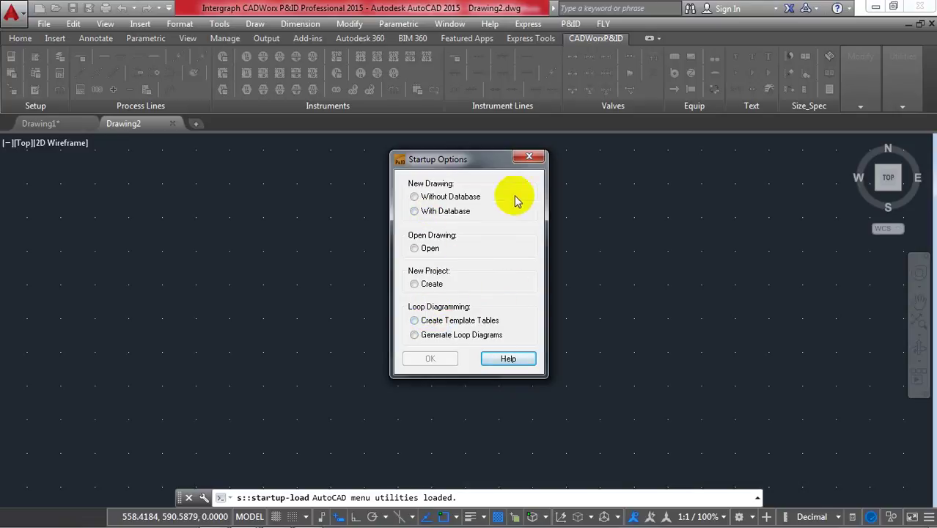
click(528, 159)
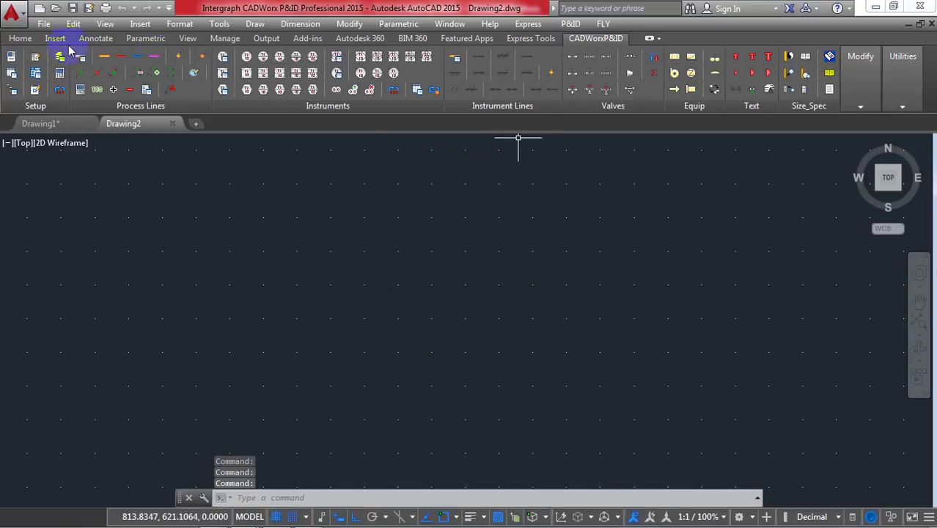
Create another drawing from the Metric.dwt template with the Without Database startup option
click(39, 9)
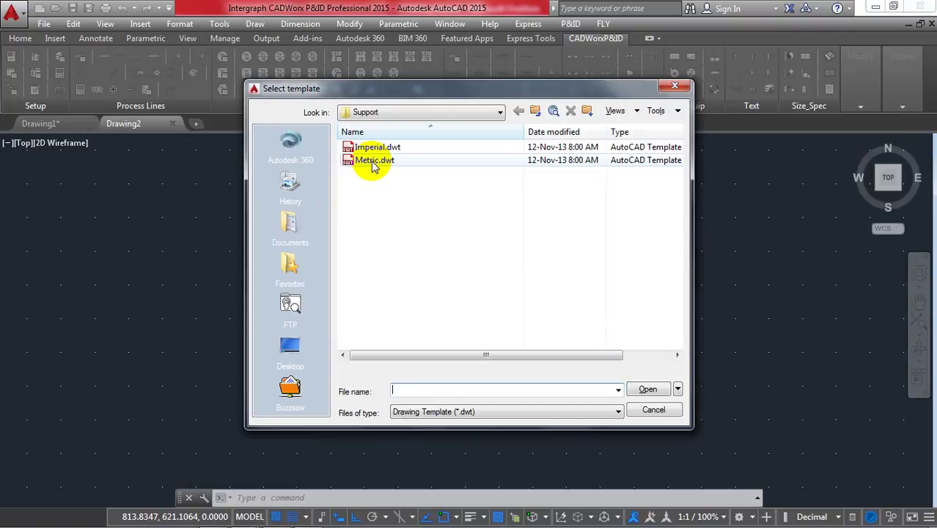
double_click(372, 161)
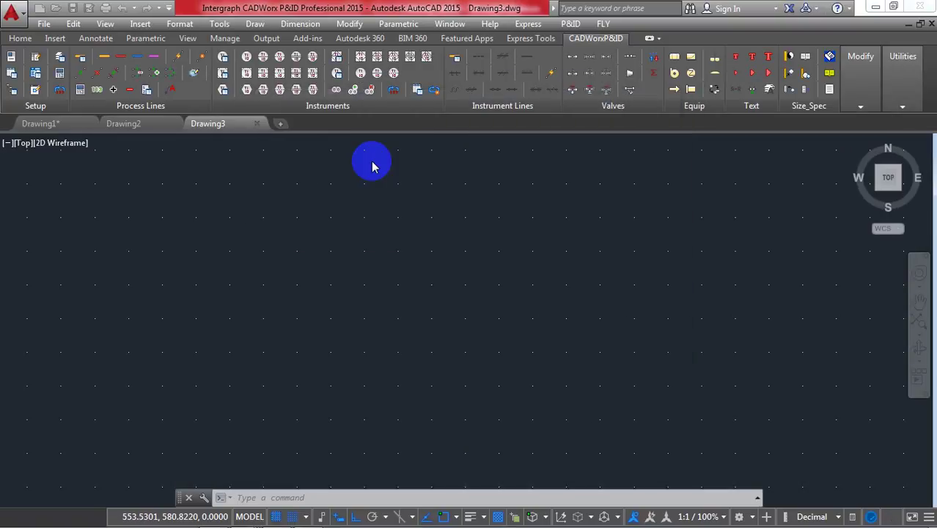
click(444, 196)
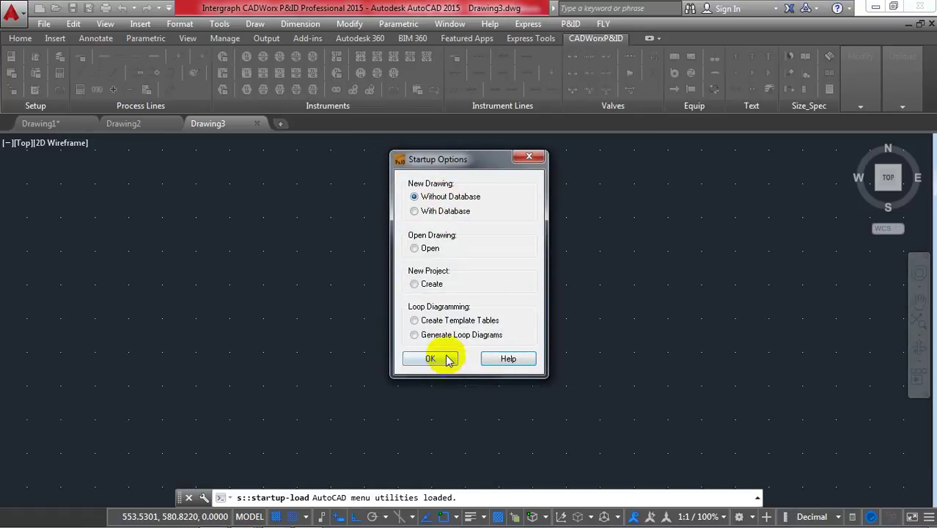
click(431, 358)
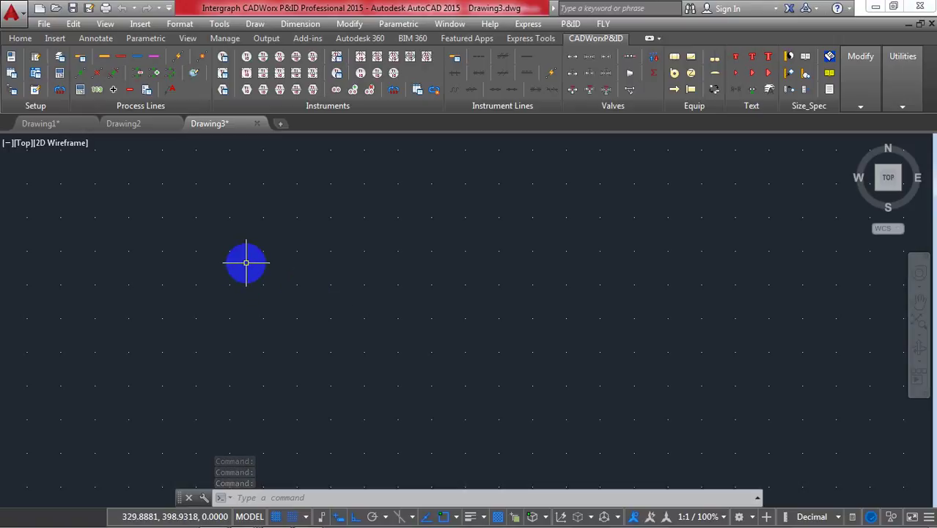
Hide the menu bar by setting MENUBAR to 0, and display the Express Tools commands
scroll(246, 262, down, 2)
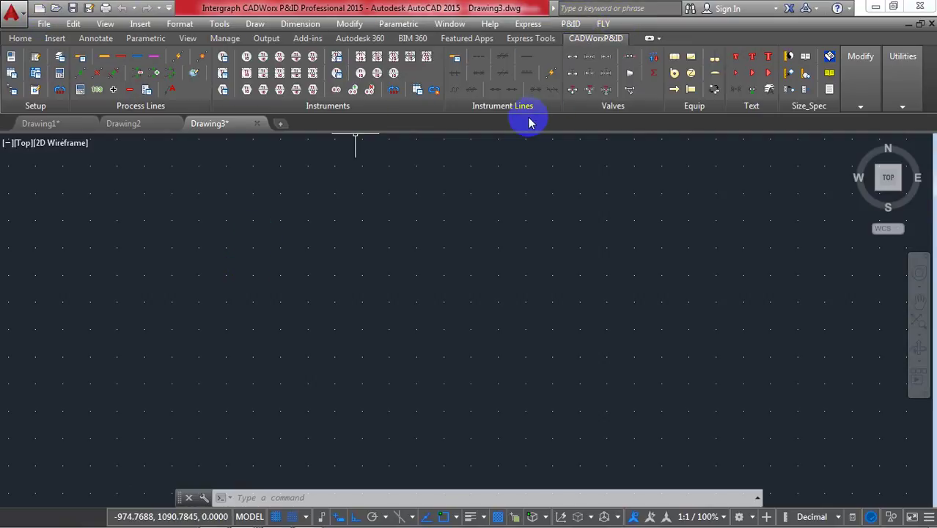
text(m)
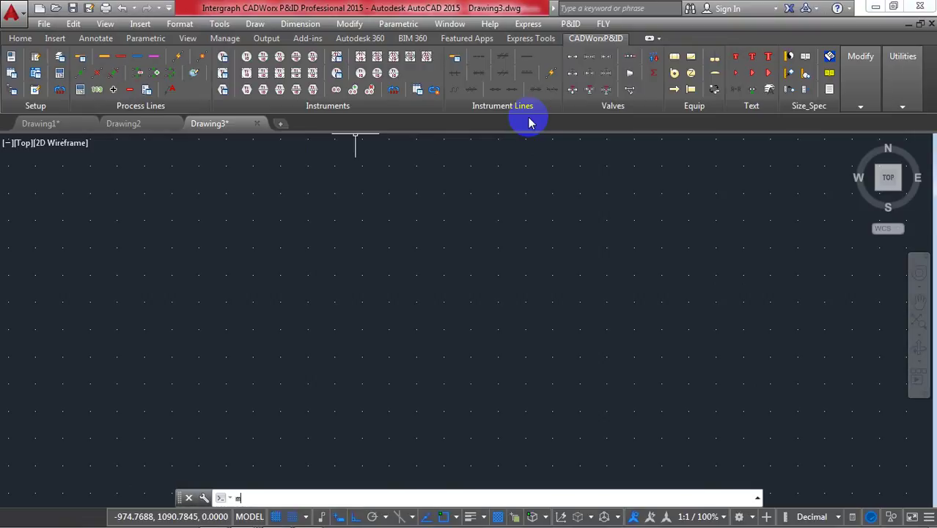
text(ENUBar)
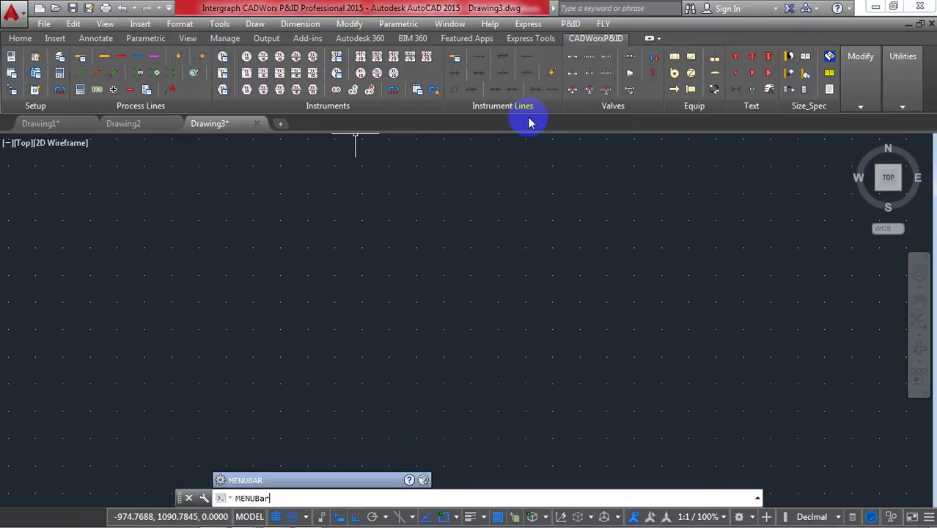
key(Return)
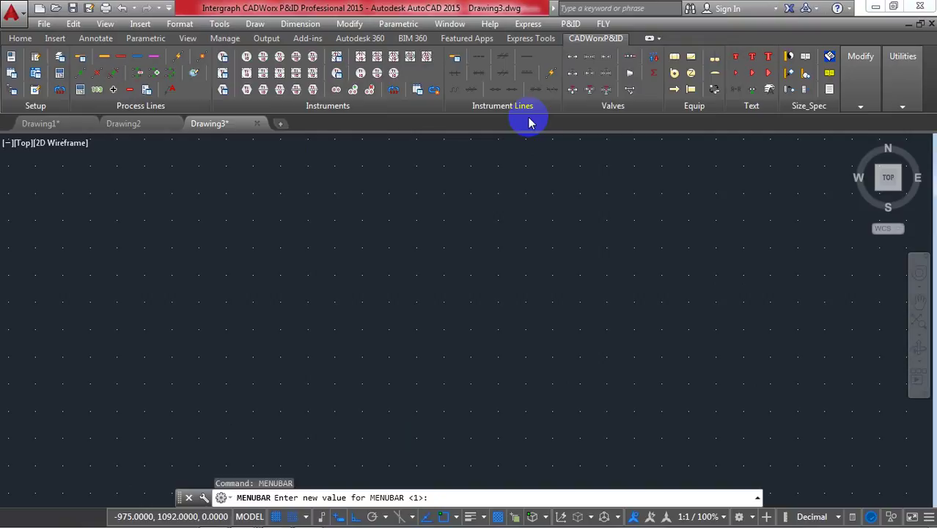
text(0)
key(Return)
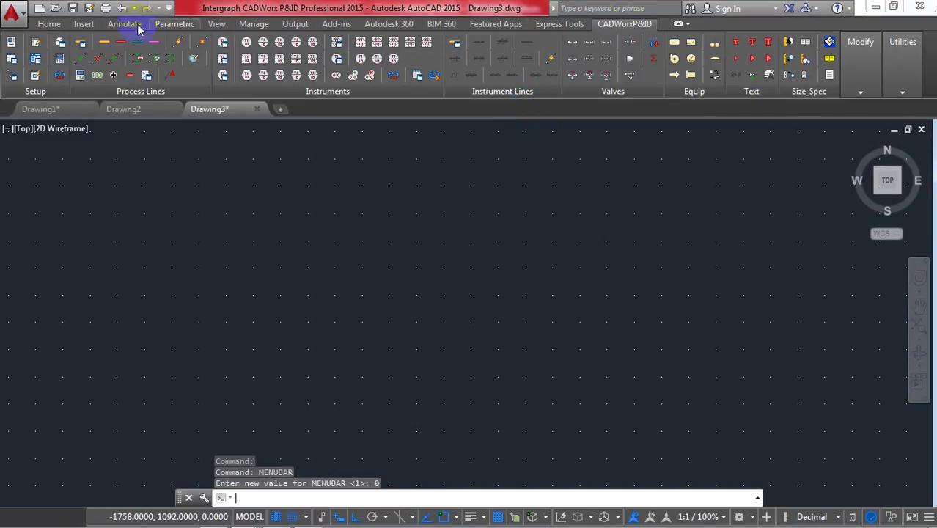
click(554, 24)
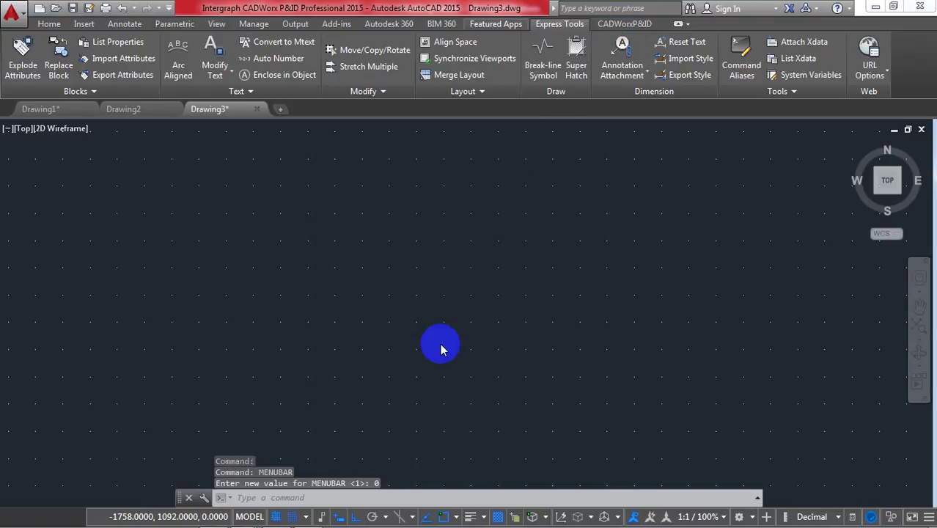
Set the MENUBAR system variable to 0 in Drawing2
click(297, 498)
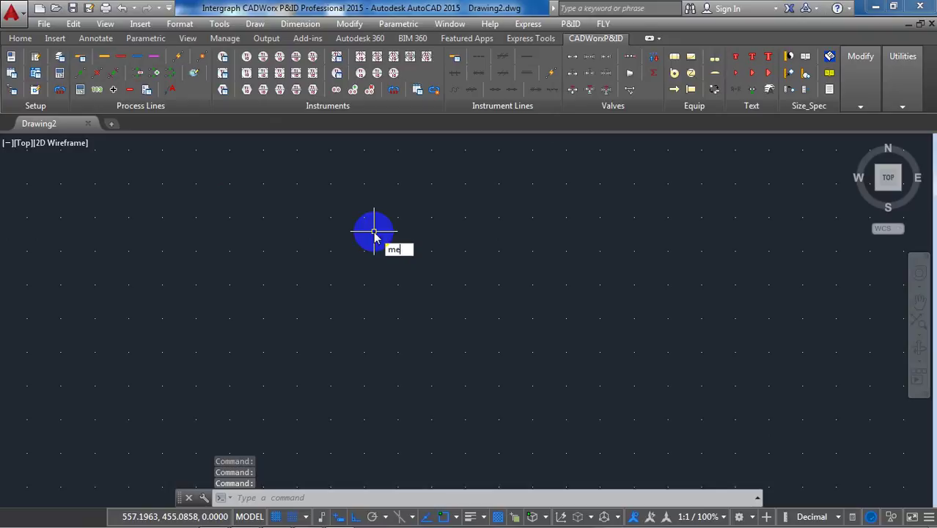
text(bar)
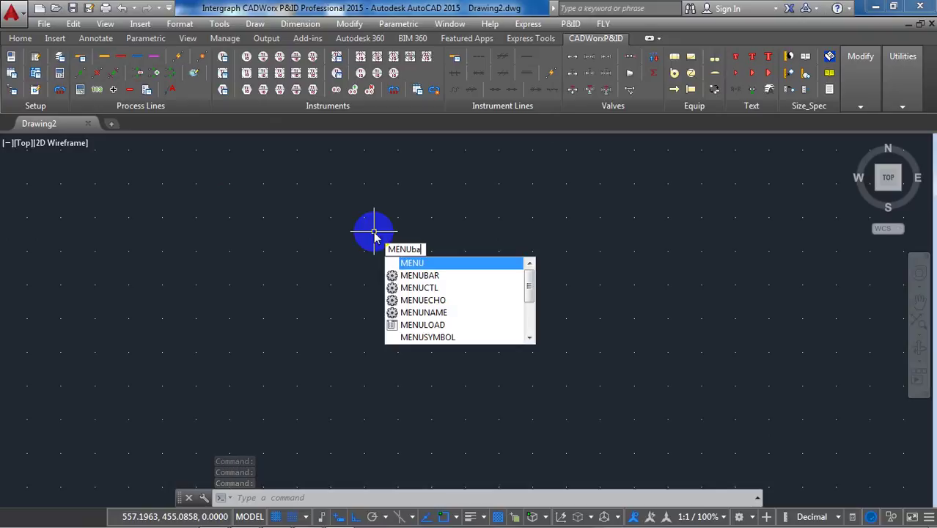
key(Return)
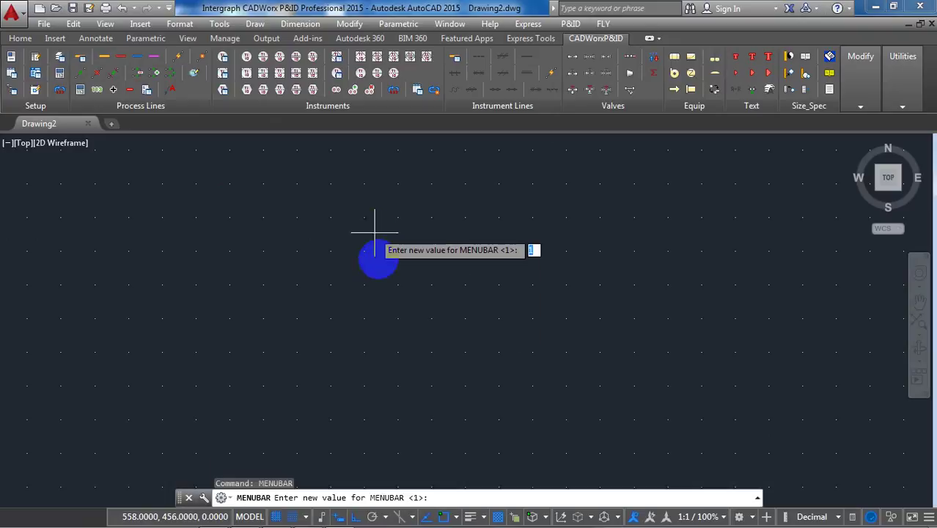
text(0)
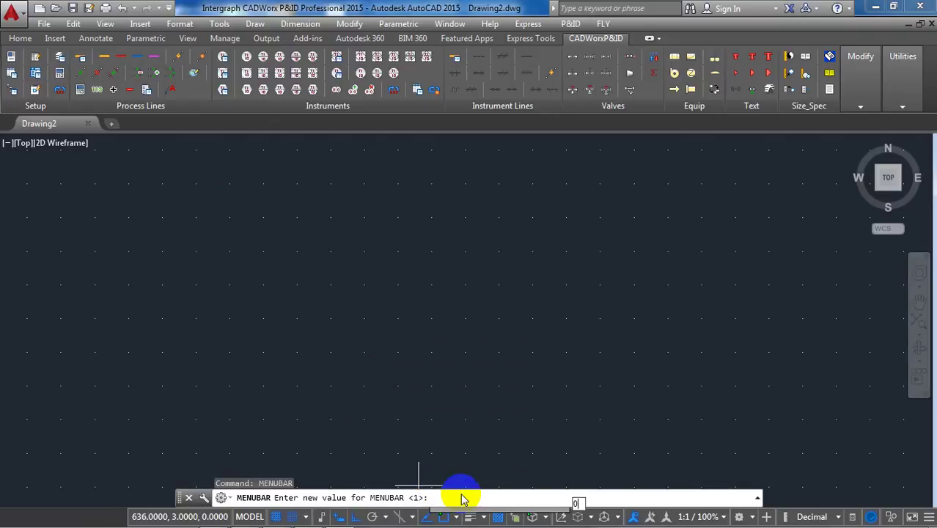
key(Return)
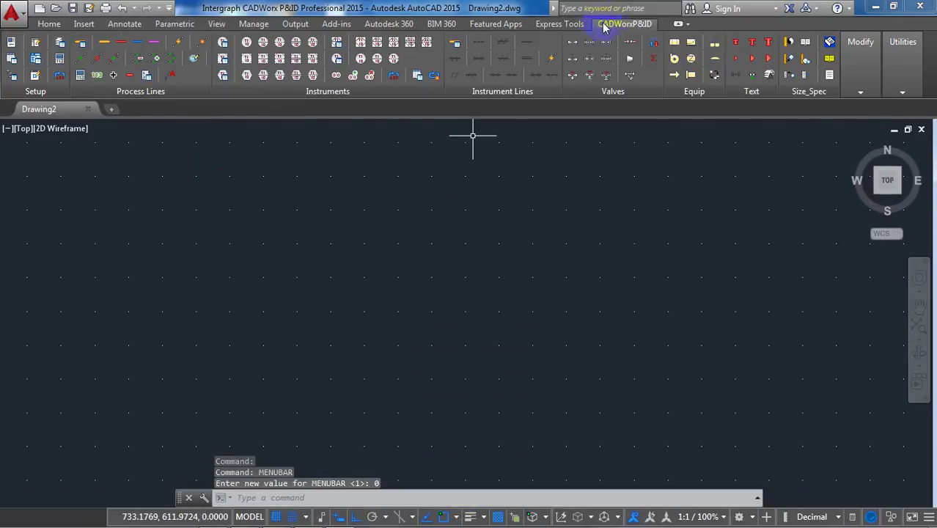
Restore the menu bar by setting MENUBAR to 1
text(ME)
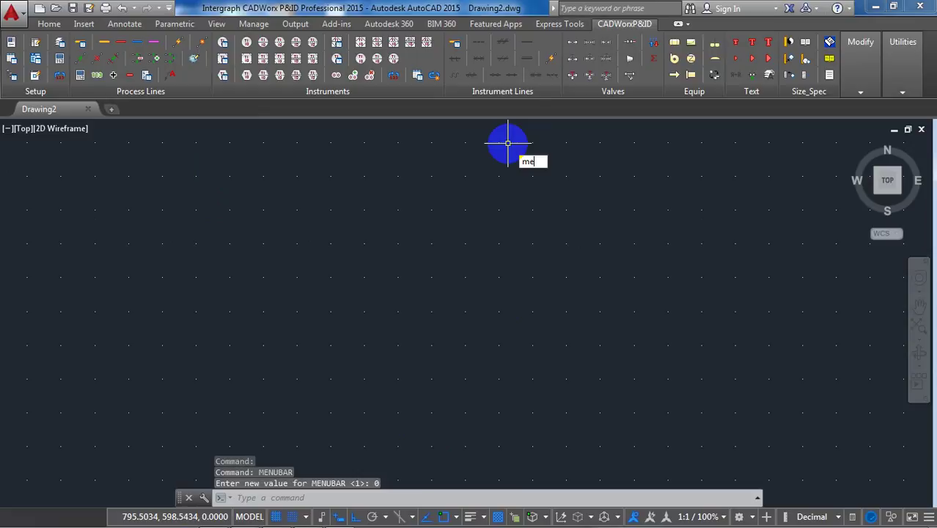
text(NUBAR)
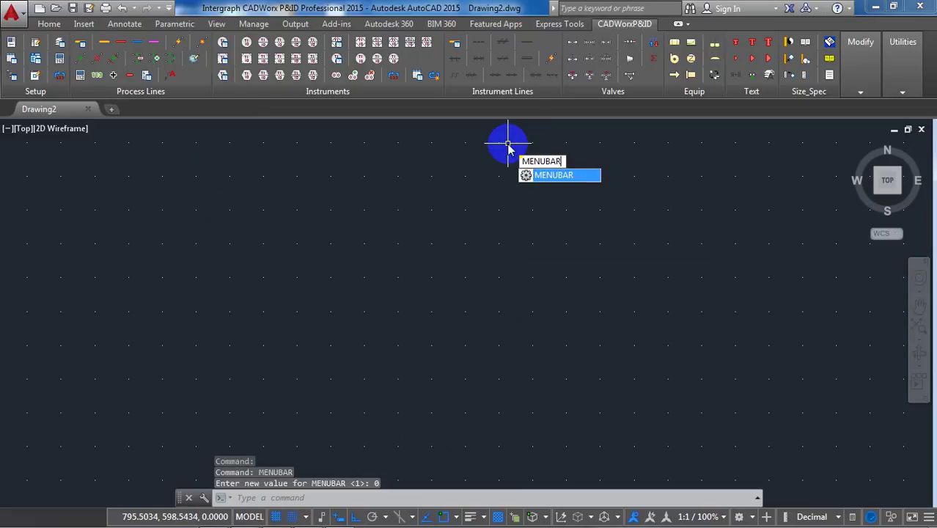
key(Return)
text(1)
key(Return)
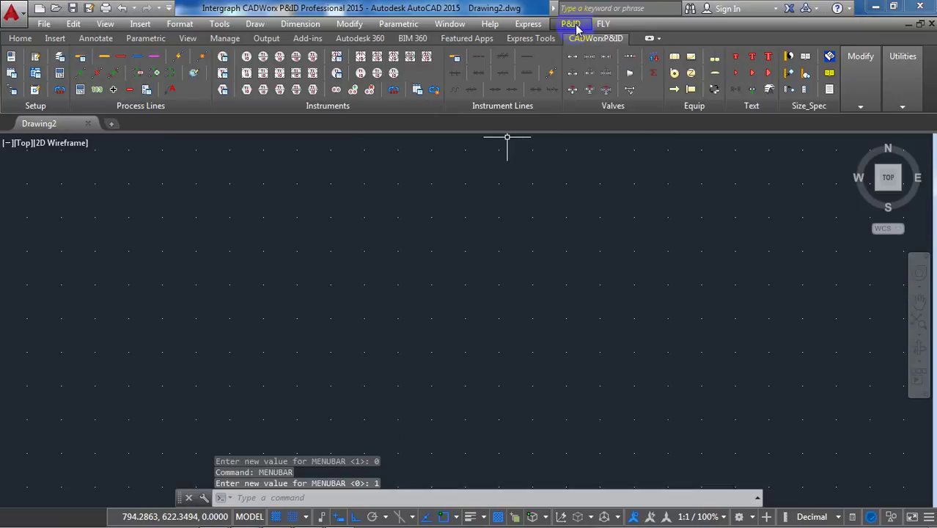
Examine the P&ID command categories and the Accessory options, without starting any command
click(622, 192)
key(Escape)
key(Escape)
click(575, 26)
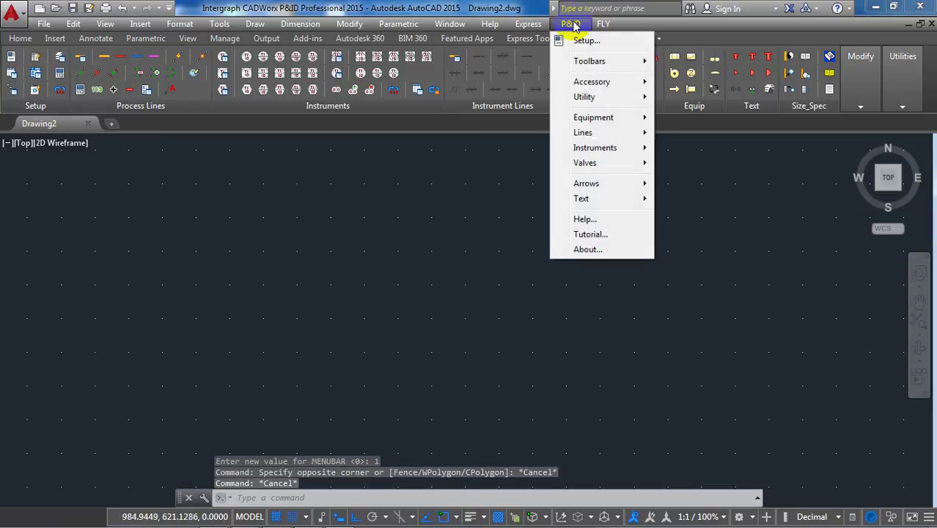
mouse_move(580, 137)
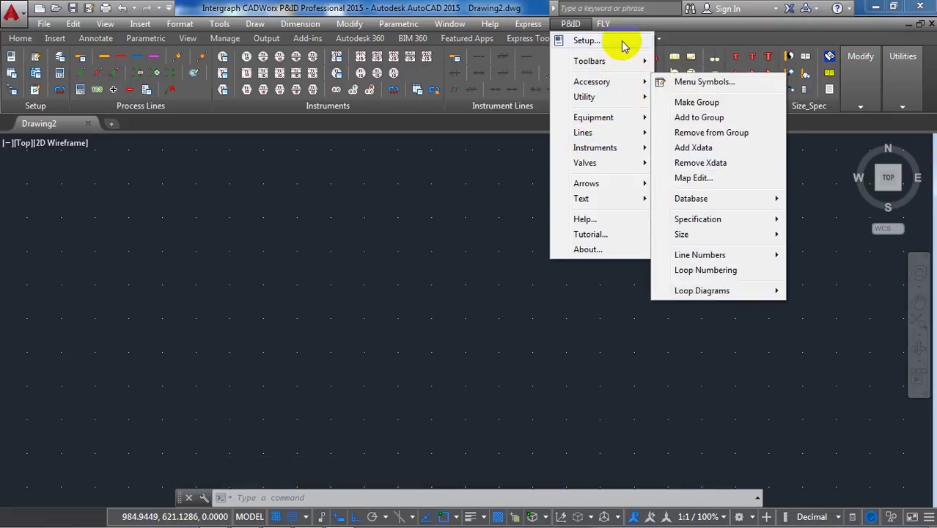
click(680, 23)
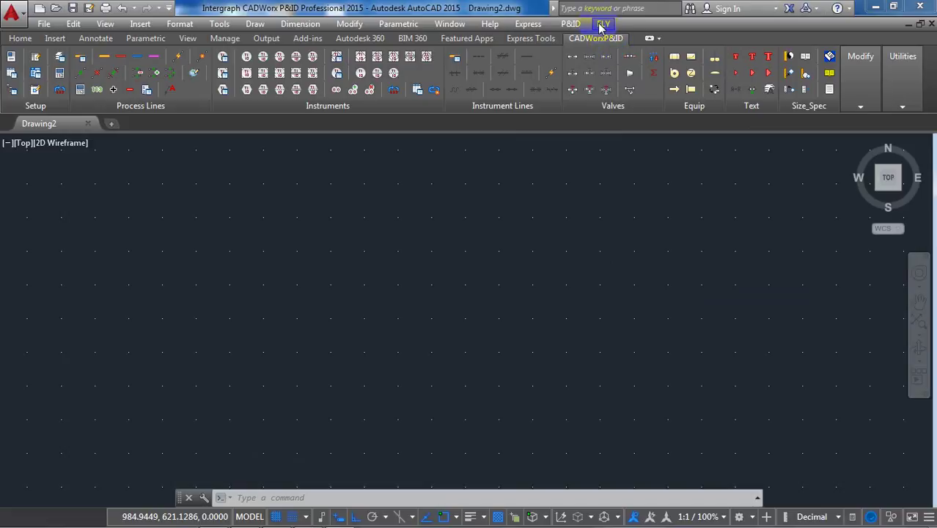
click(568, 25)
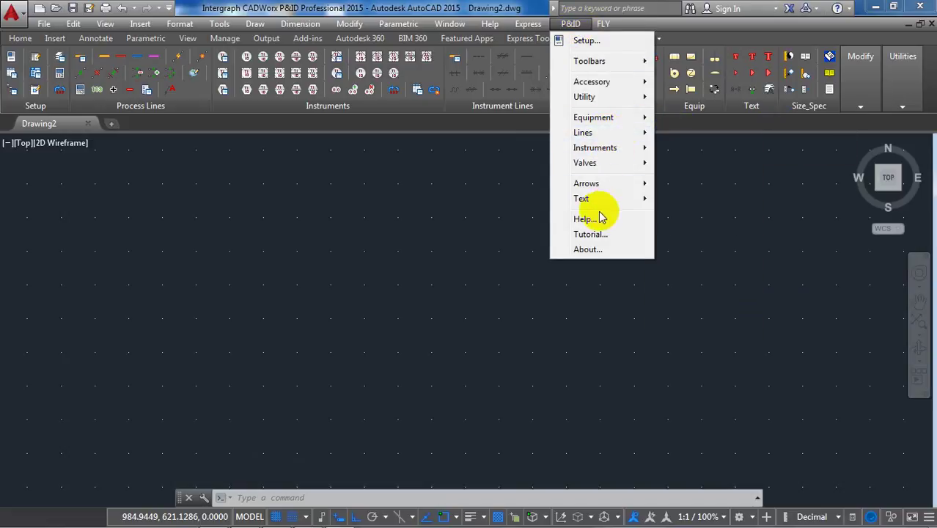
click(680, 156)
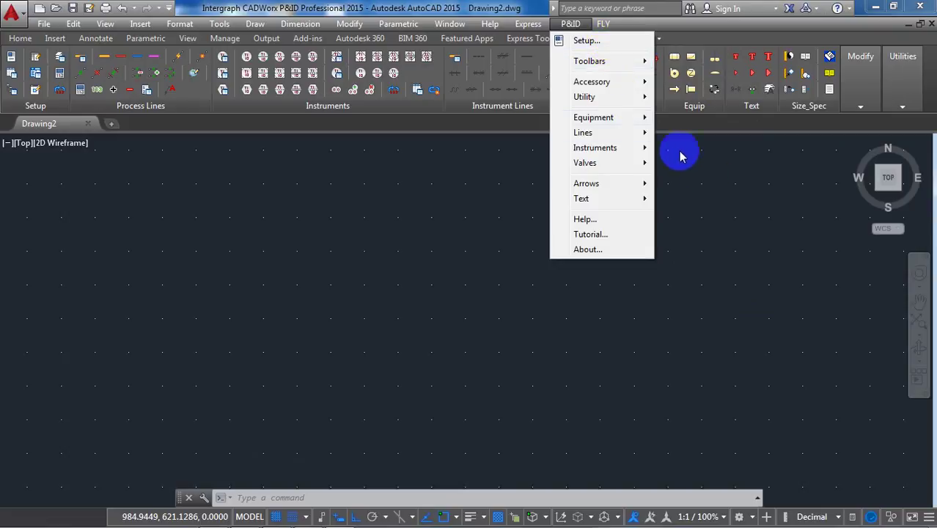
click(142, 207)
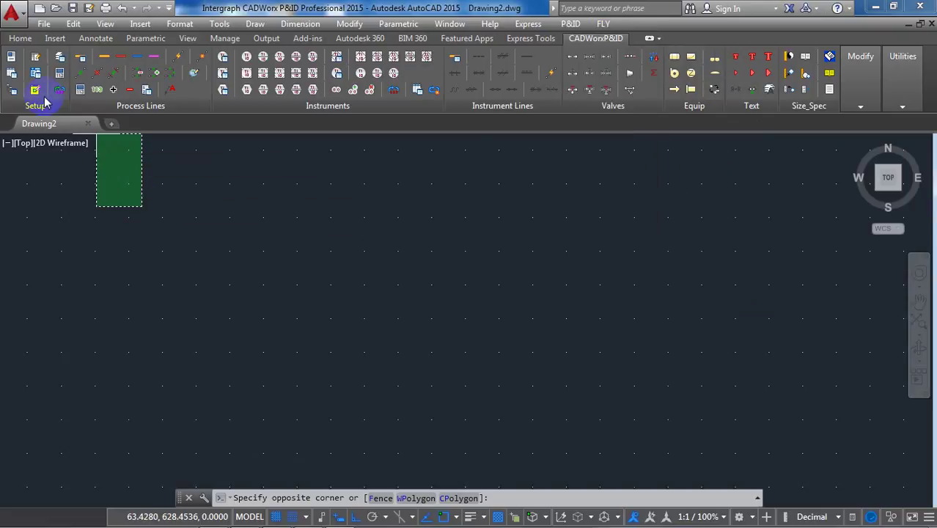
key(Escape)
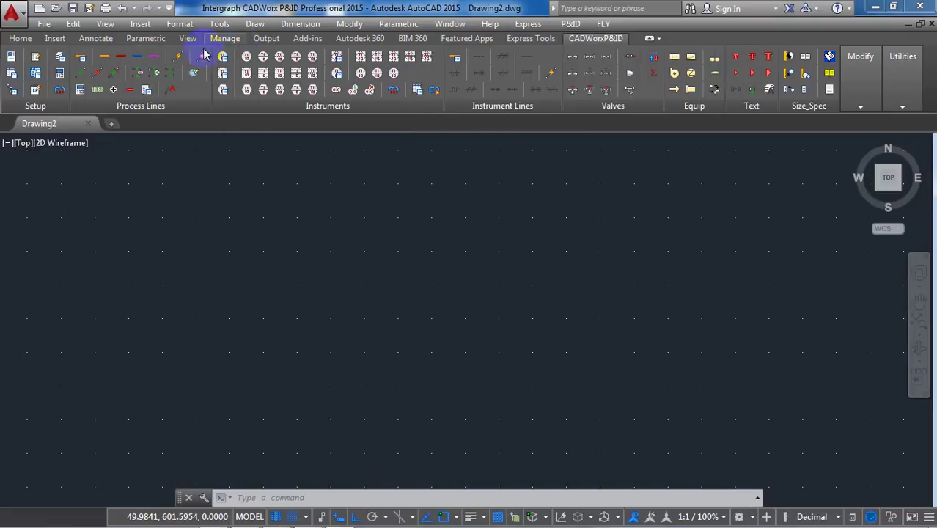
click(902, 57)
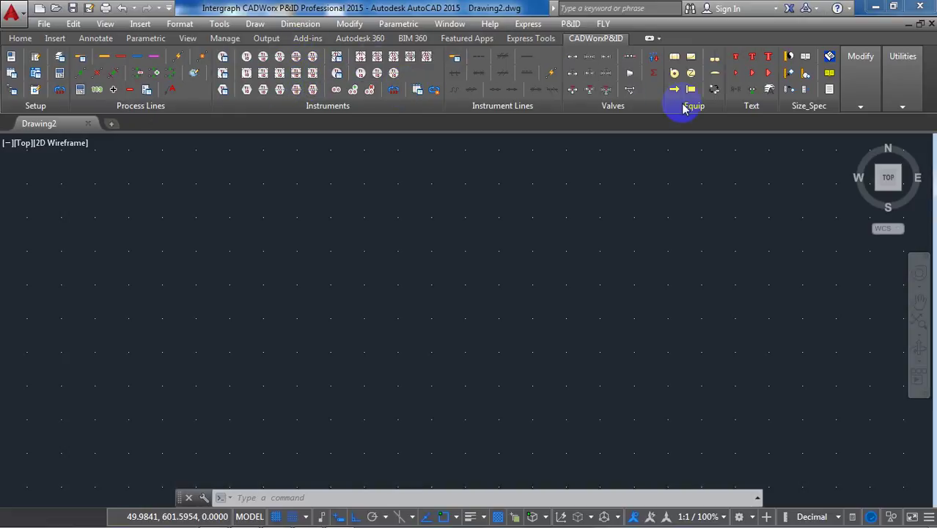
click(19, 39)
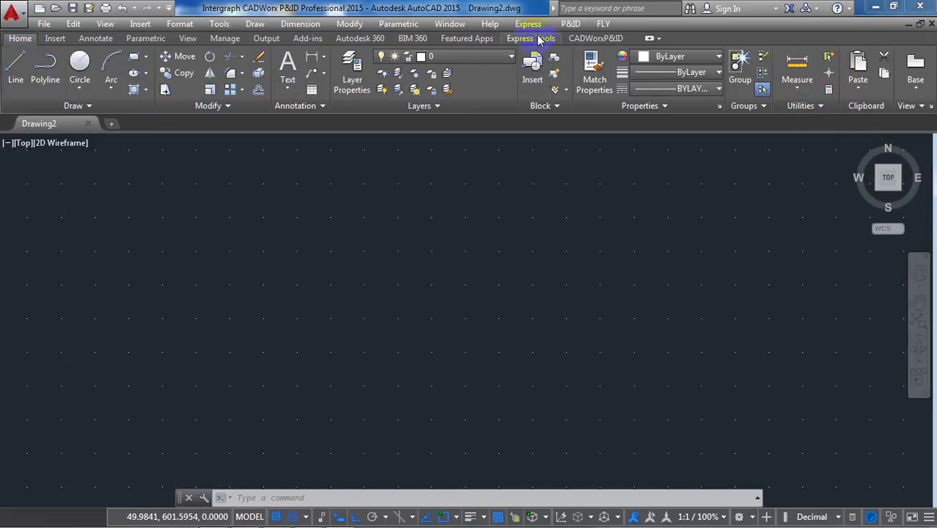
click(580, 38)
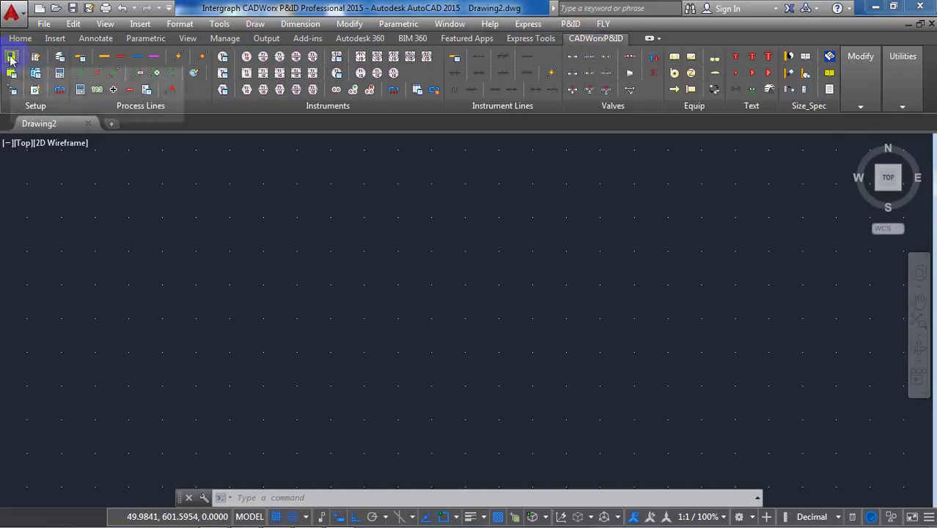
Open the P&ID Setup and save the configuration file with the Metric/Inch drawing prototype
click(11, 58)
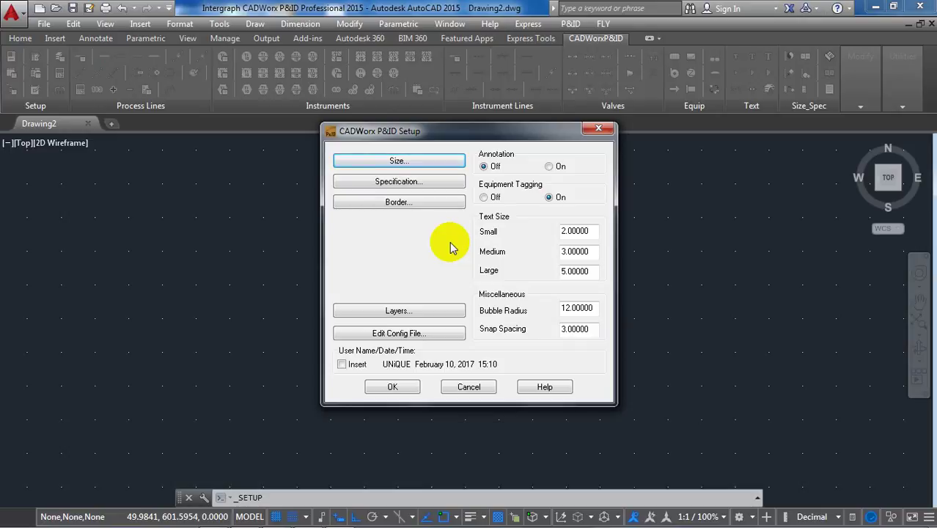
click(411, 333)
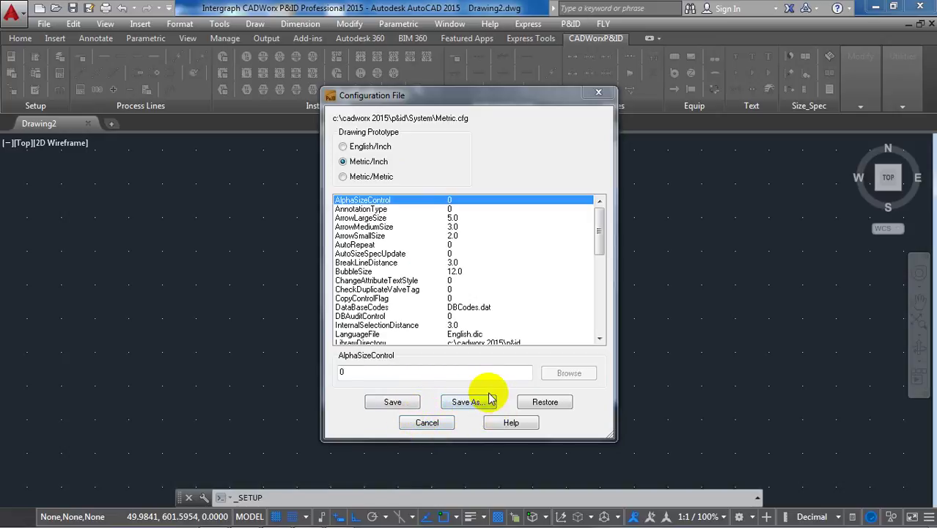
click(399, 403)
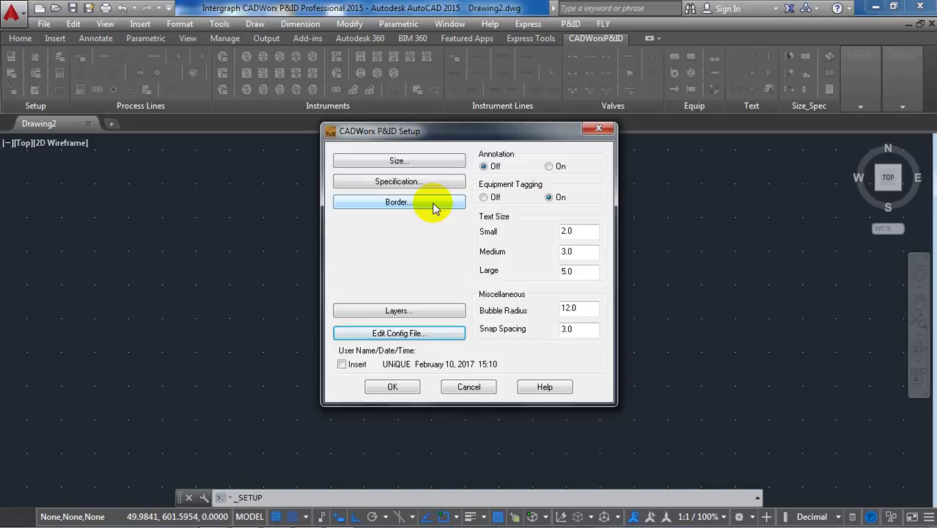
click(419, 333)
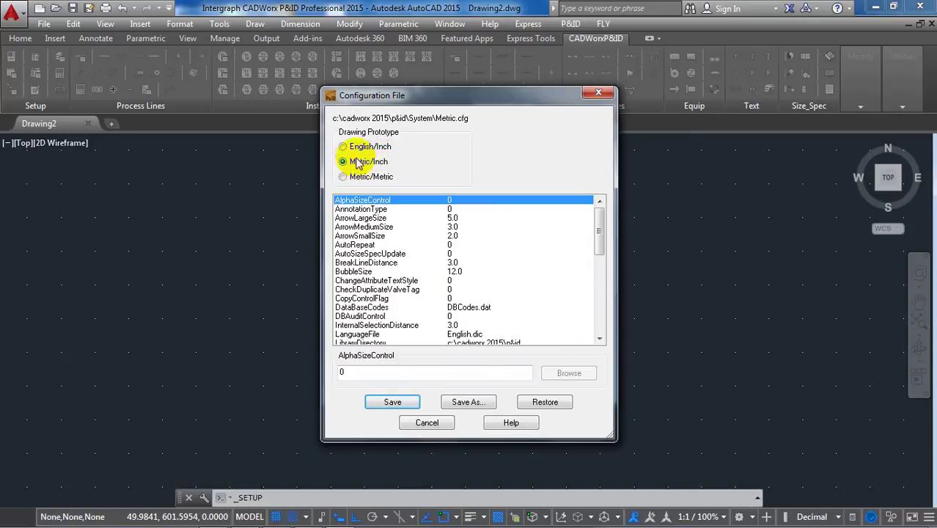
click(409, 402)
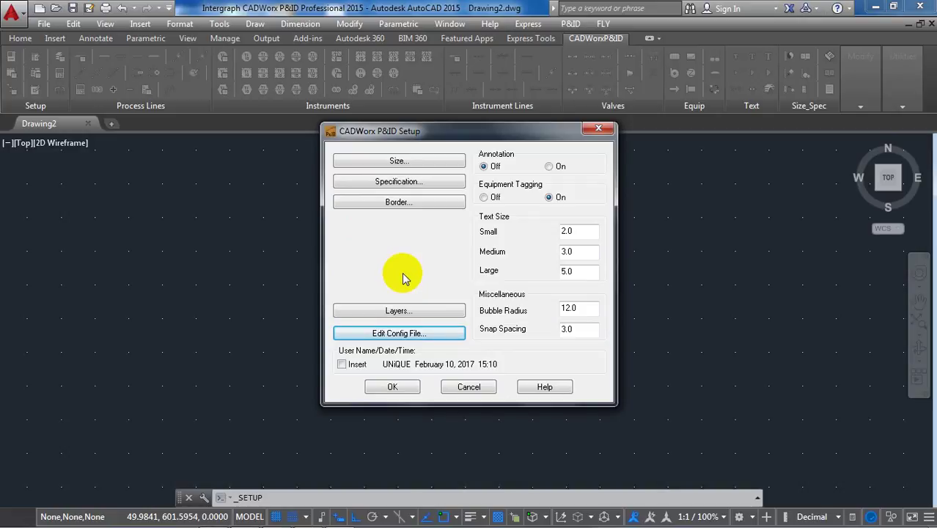
click(413, 331)
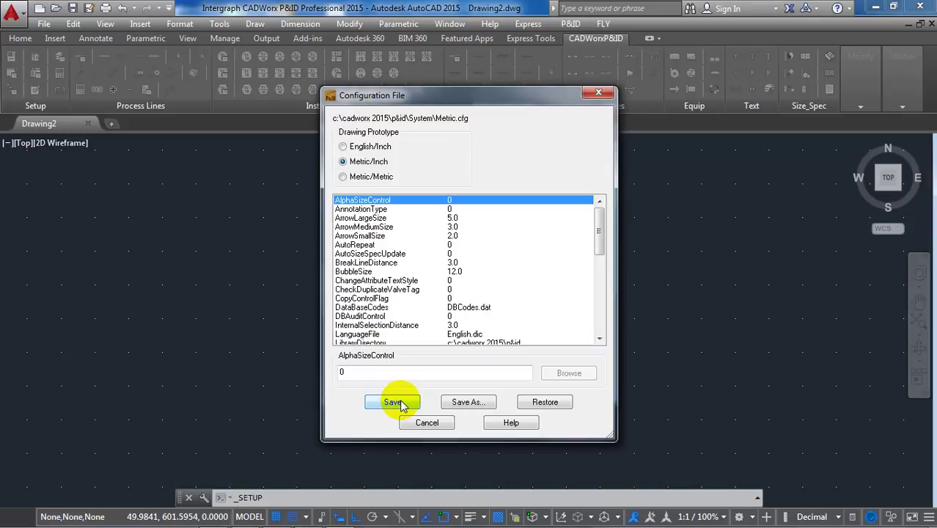
click(401, 405)
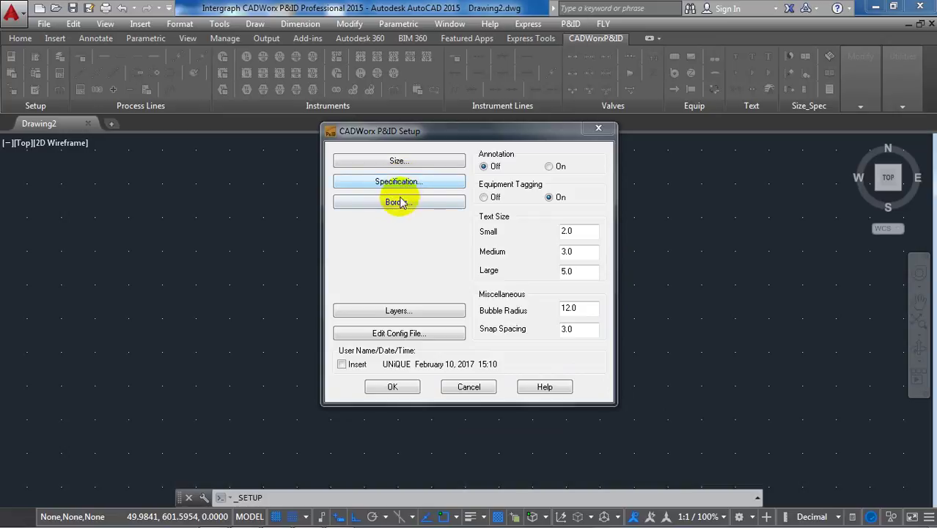
Review the pipe size list, and choose the predefined 841x594 (ISO-A1) border for the drawing
click(409, 164)
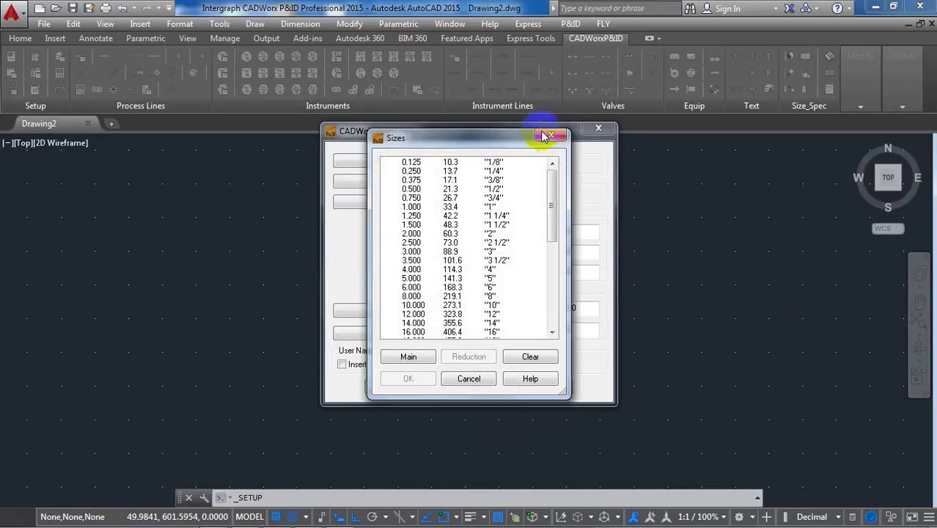
click(551, 131)
click(396, 210)
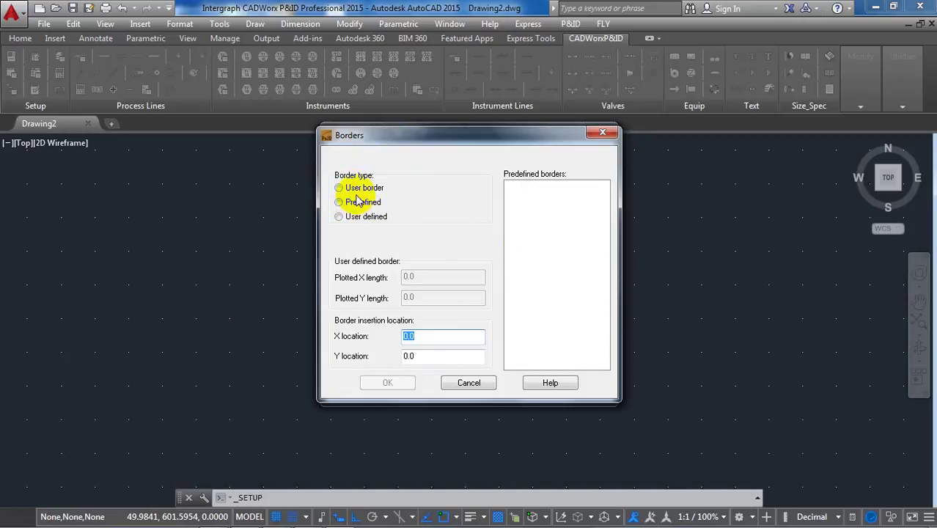
click(340, 187)
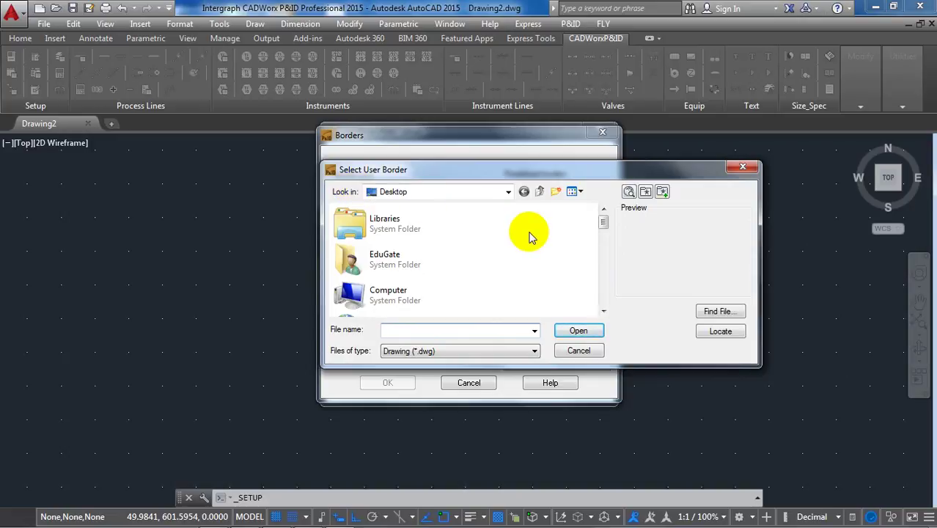
click(578, 350)
click(364, 203)
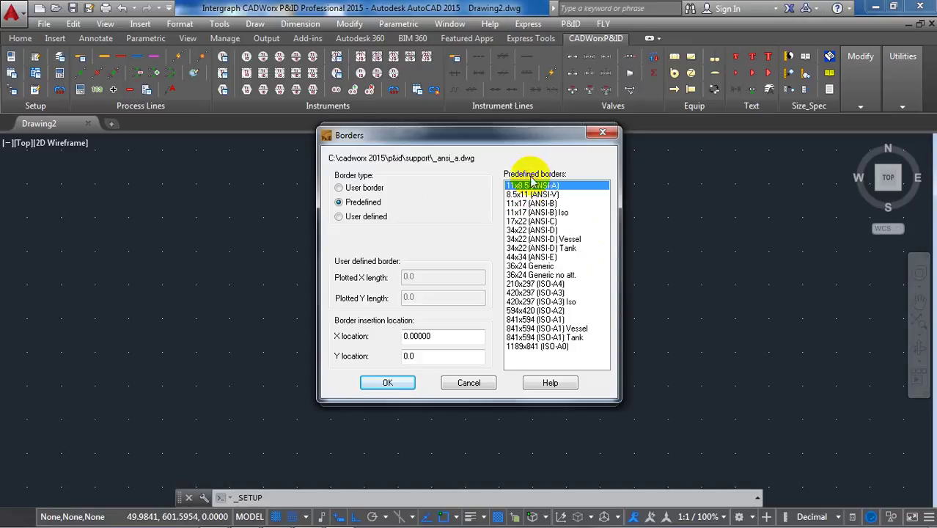
click(549, 320)
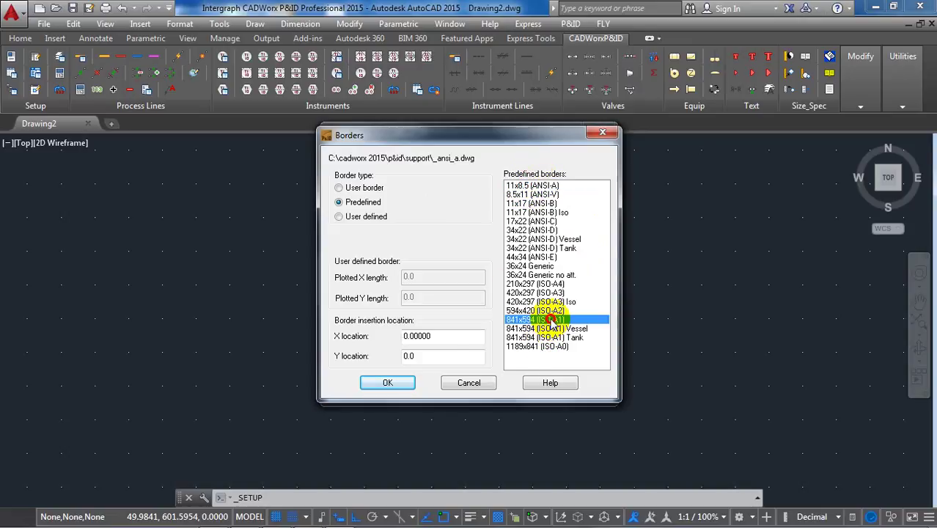
click(387, 383)
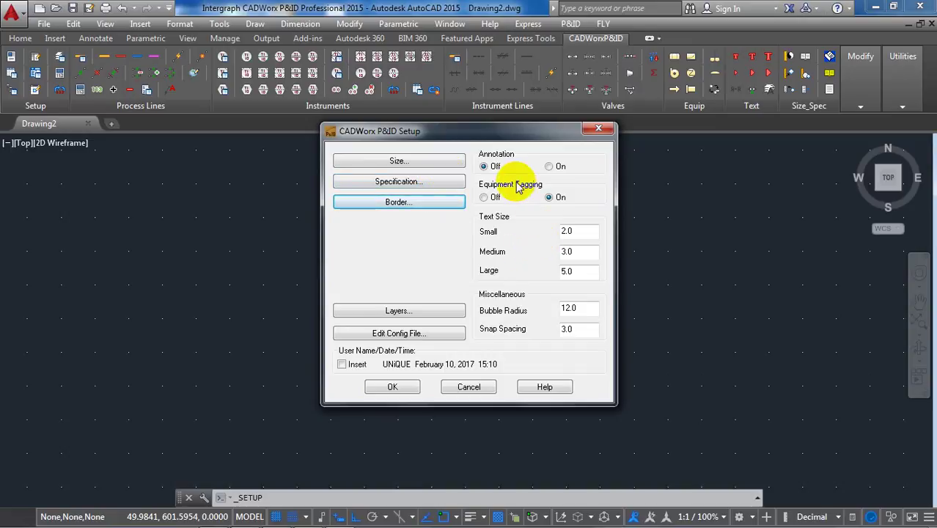
Review the small, medium and large text sizes, the bubble radius and the snap spacing in the P&ID Setup
drag(571, 230, 543, 229)
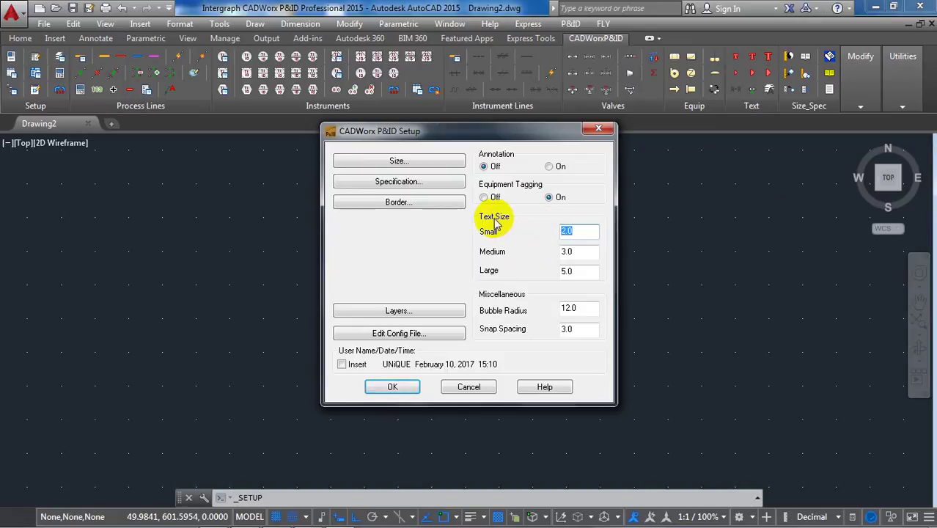
drag(576, 230, 538, 231)
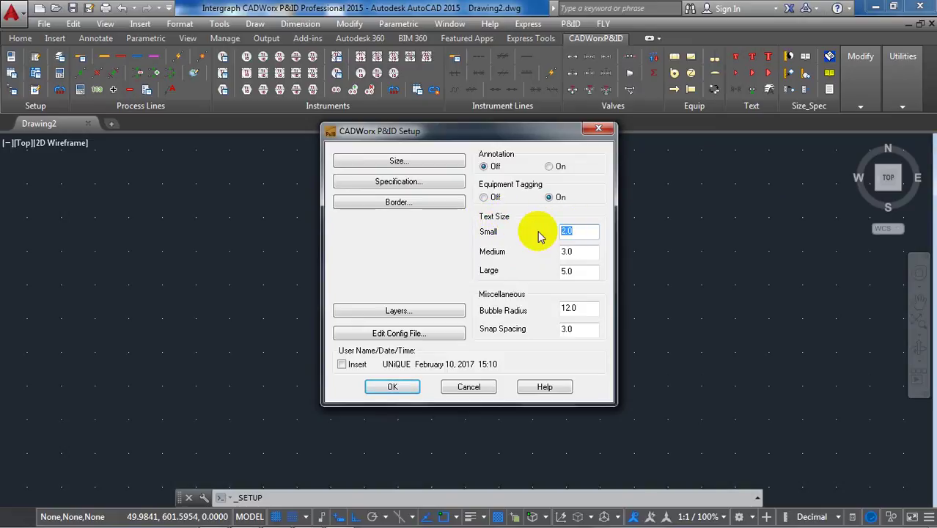
drag(590, 251, 528, 267)
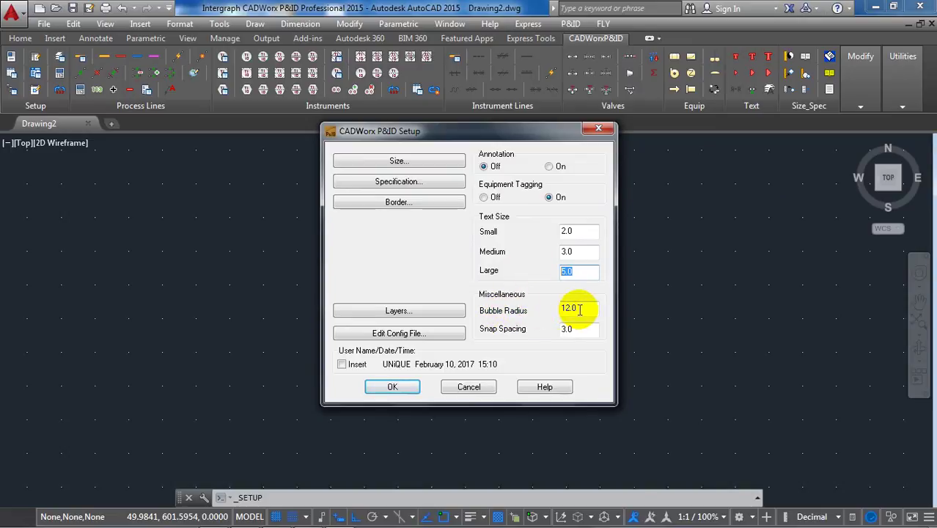
drag(580, 310, 533, 310)
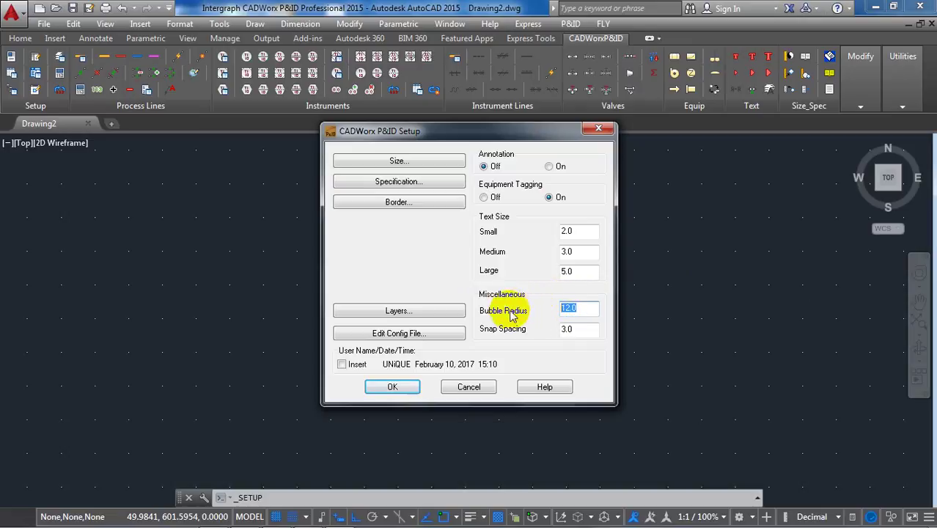
double_click(576, 329)
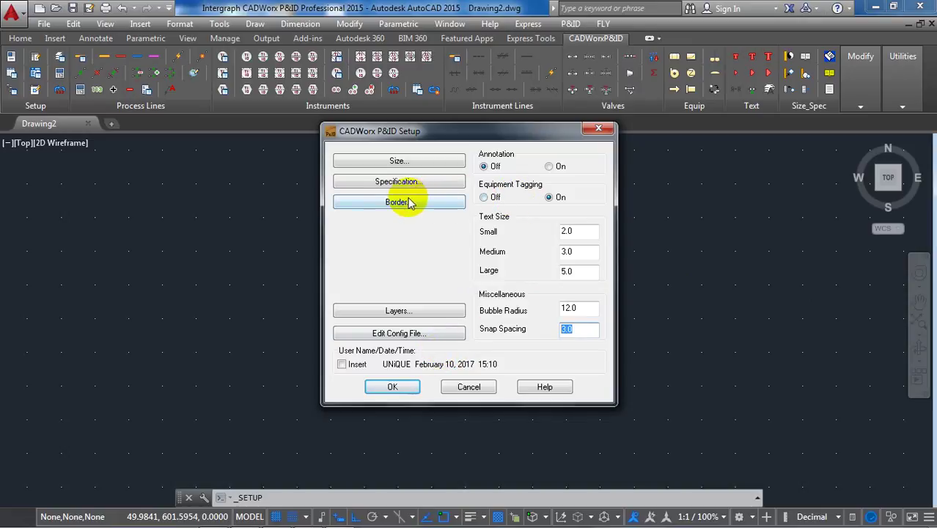
Add a user-defined layer in the P&ID layer settings, and delete that layer again
click(391, 309)
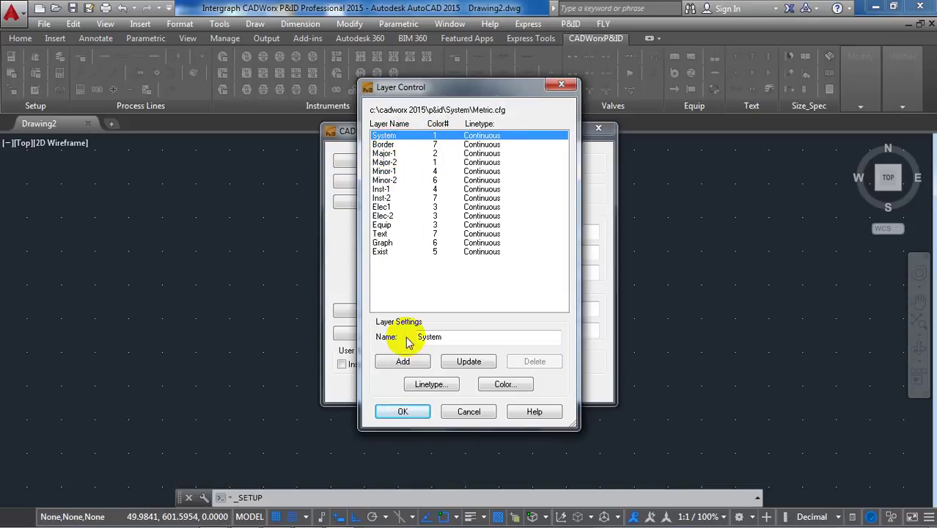
click(399, 360)
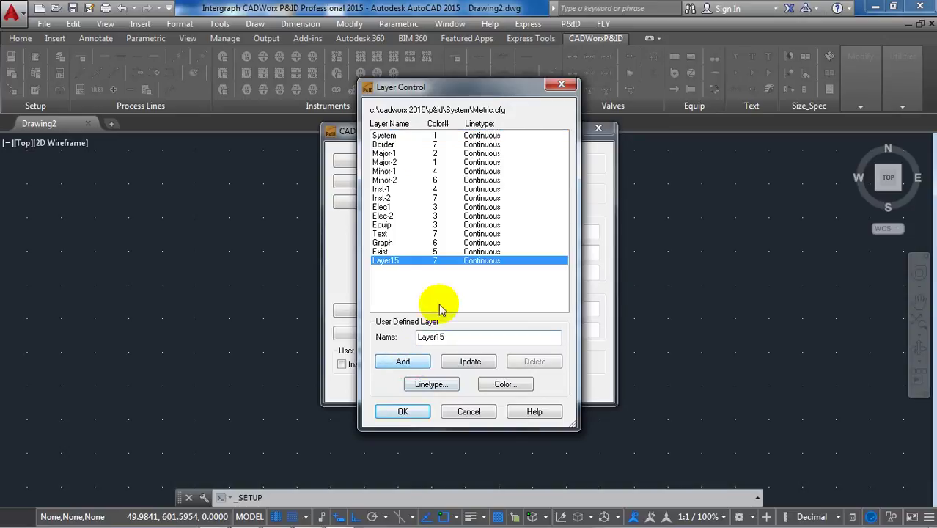
click(396, 261)
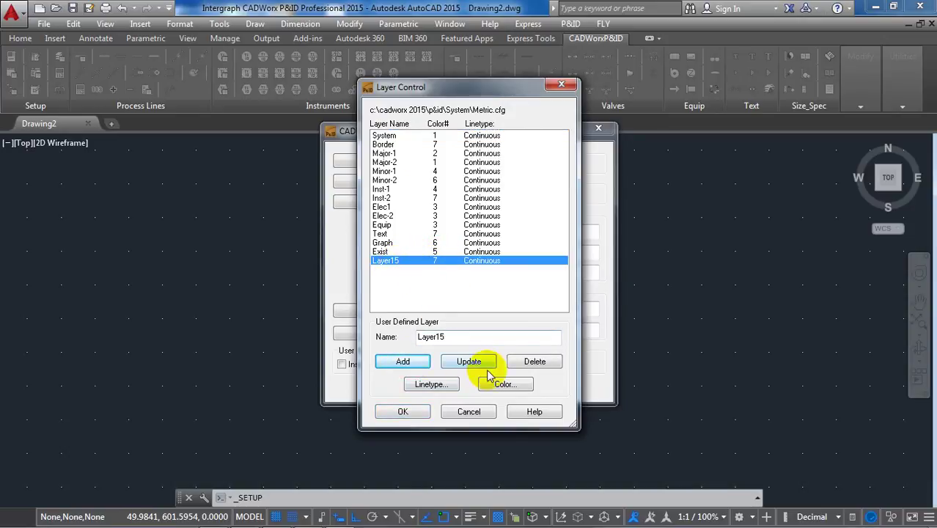
click(534, 361)
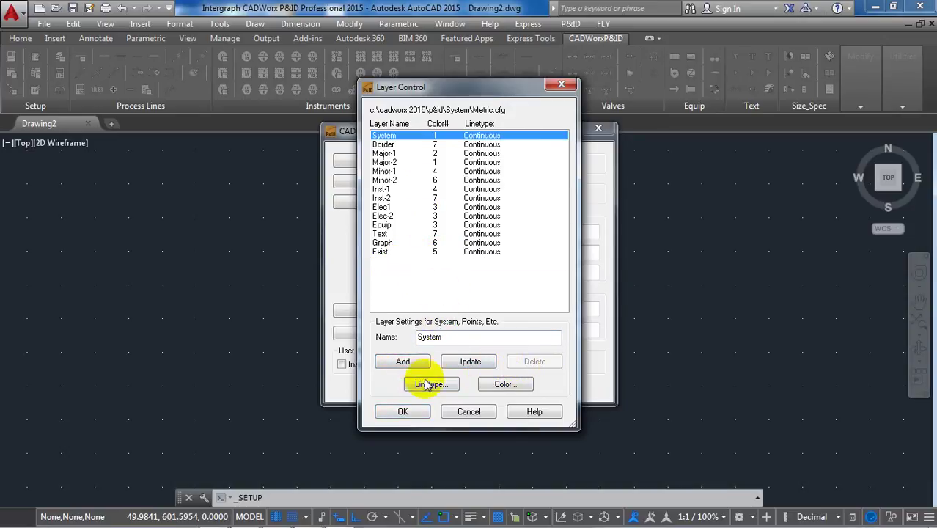
click(404, 410)
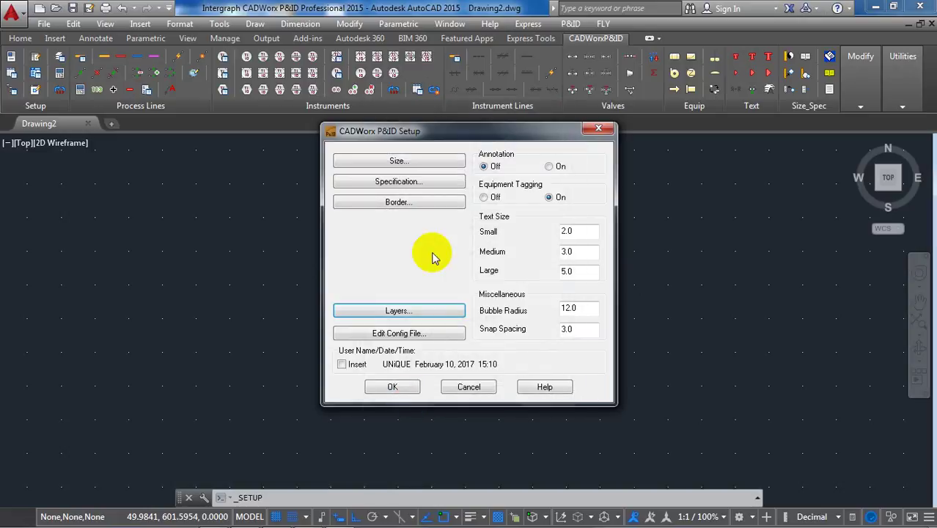
Examine the specifications available in the Metric_Inch_Specs.prj project without choosing one
click(424, 188)
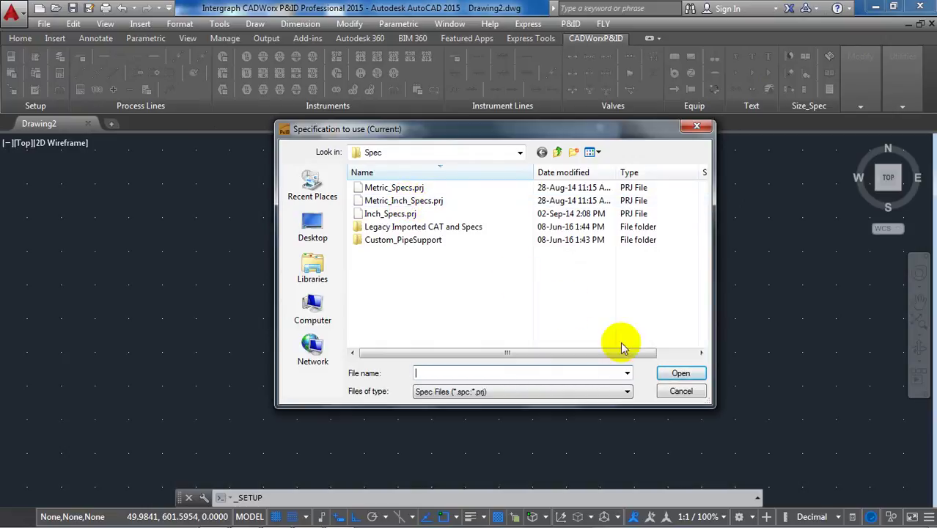
double_click(412, 201)
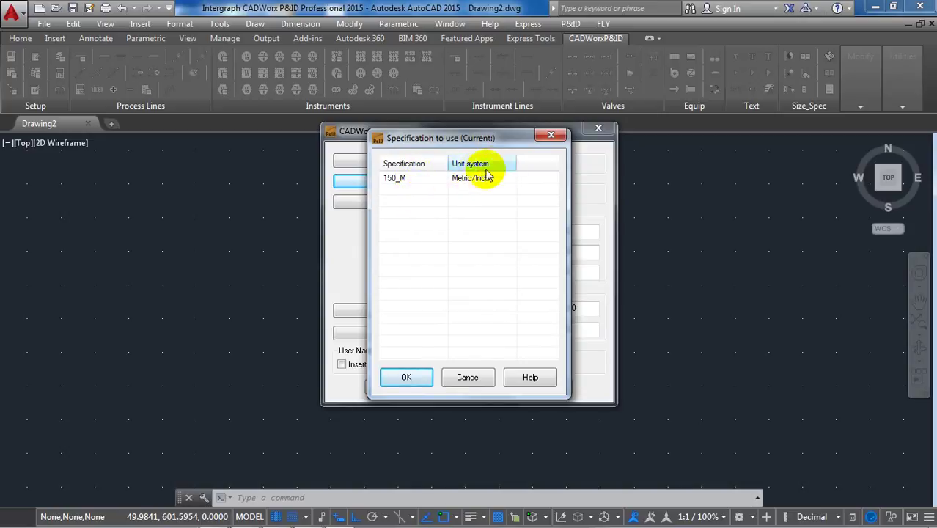
click(473, 376)
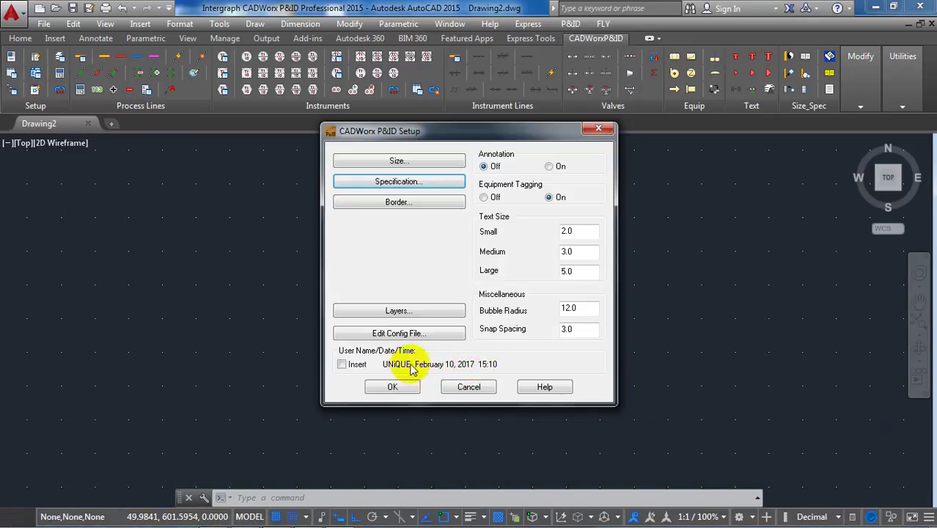
Enable insertion of the user name, date and time, and apply the P&ID Setup to insert the border
click(342, 365)
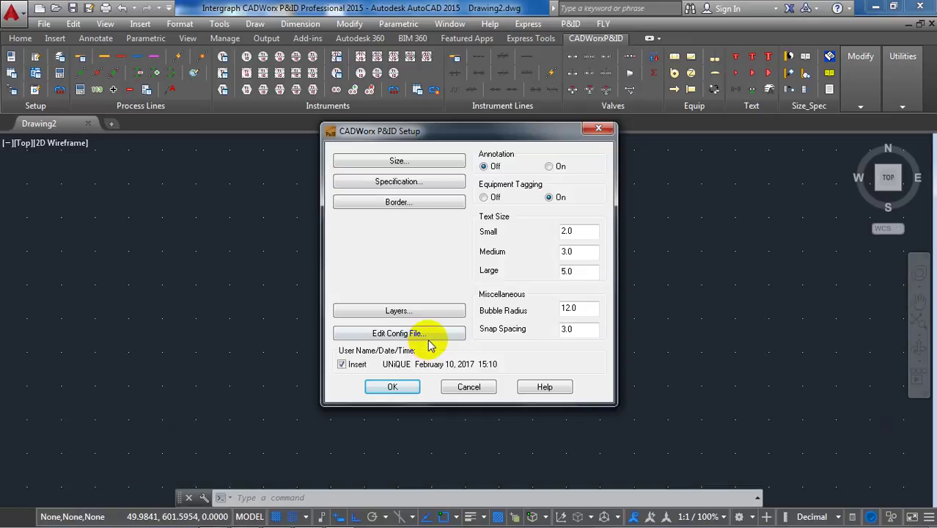
click(397, 386)
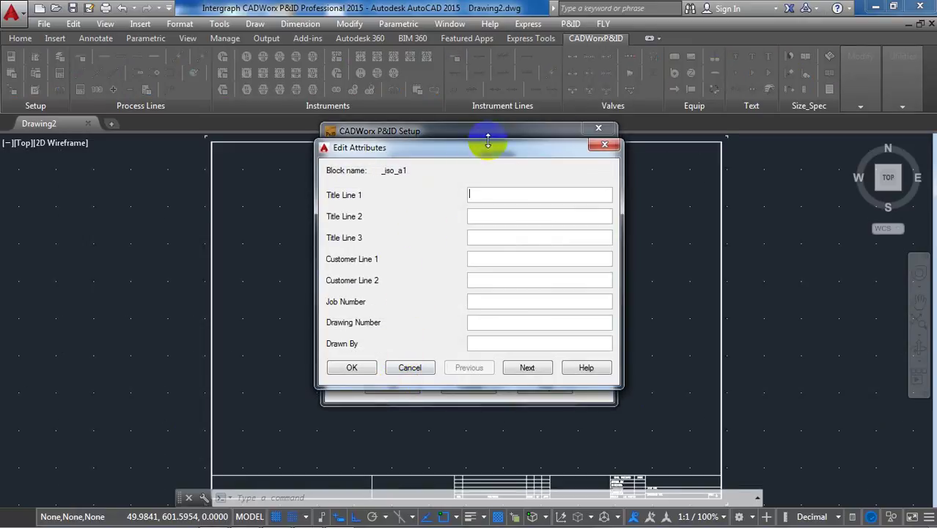
Dismiss the attribute entry for the _iso_a1 border block without filling in any title block values
click(409, 369)
scroll(422, 264, down, 3)
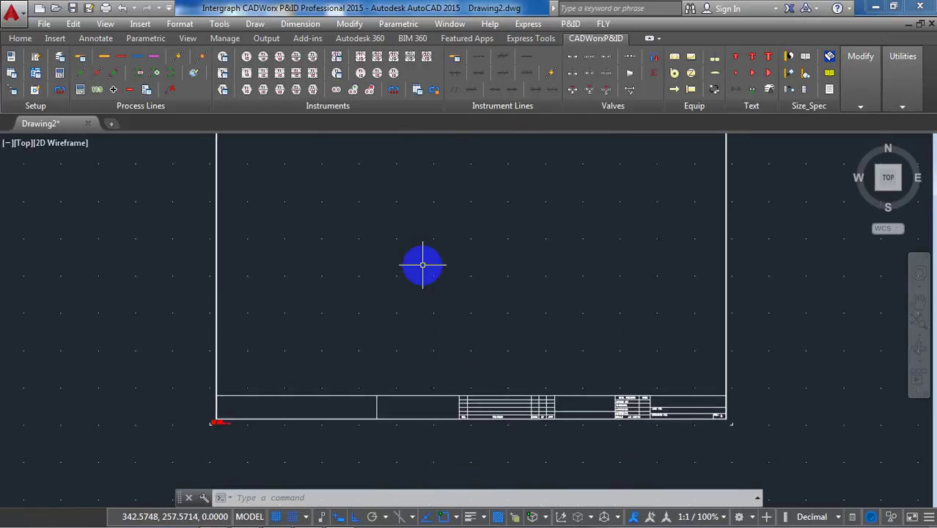
scroll(422, 265, up, 5)
scroll(423, 264, down, 4)
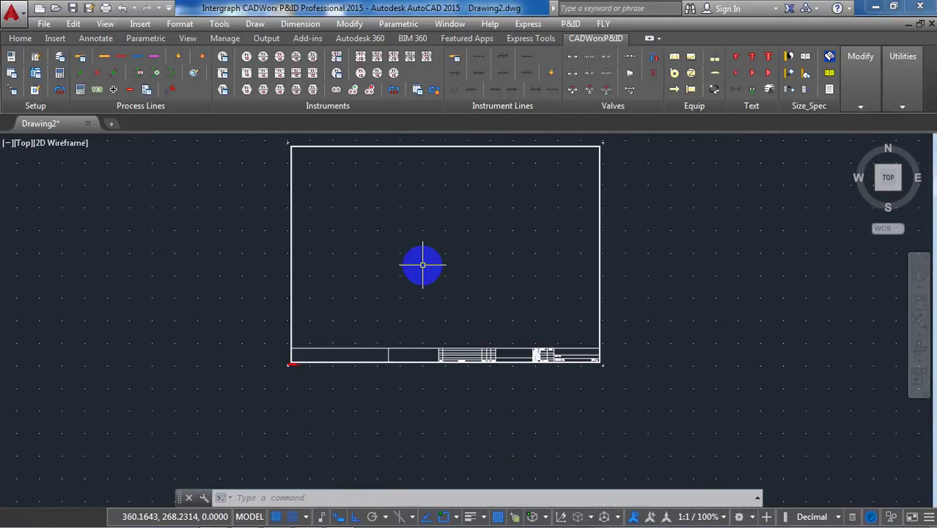
Review the snap and grid spacing in the drafting settings
click(306, 516)
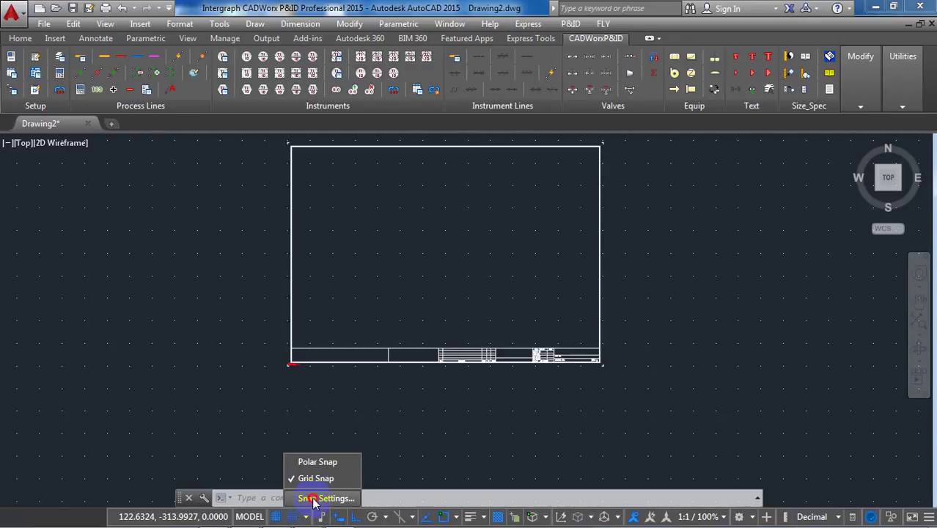
click(324, 496)
double_click(833, 228)
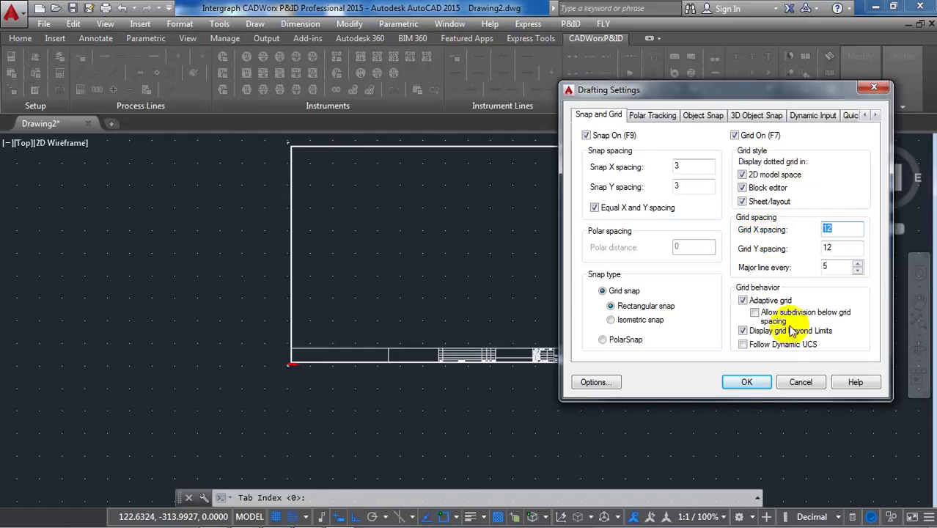
click(746, 382)
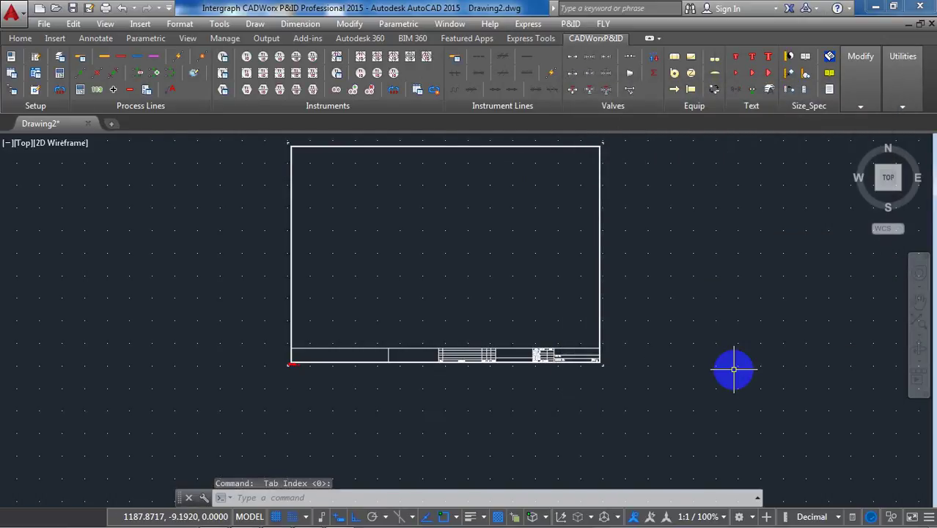
right_click(668, 343)
right_click(669, 343)
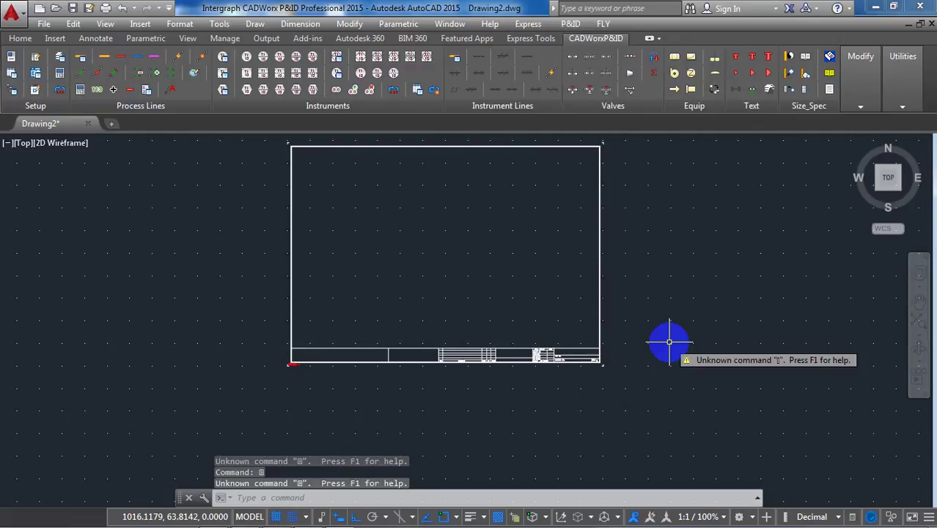
key(Escape)
key(Escape)
right_click(669, 342)
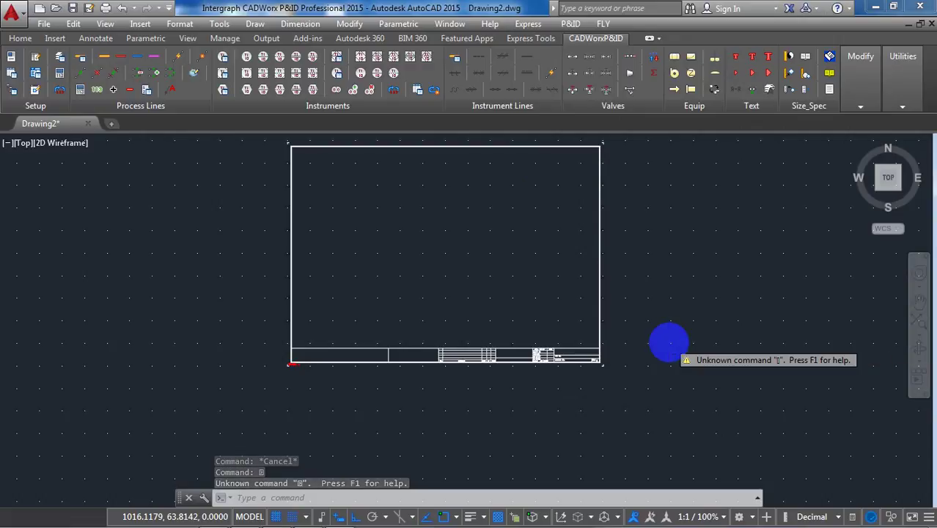
right_click(668, 342)
Zoom to the drawing extents and examine the dotted grid inside the border at different magnifications
text(z)
key(Return)
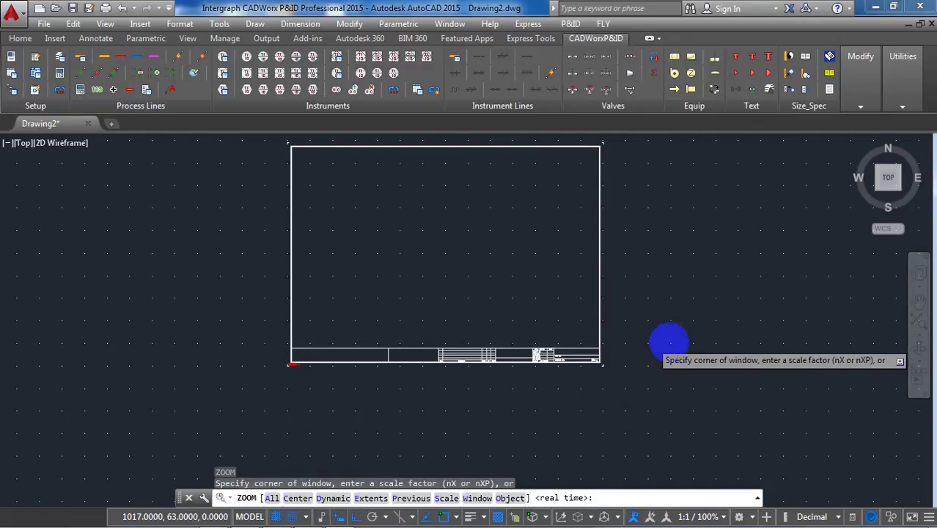
text(e)
key(Return)
key(Escape)
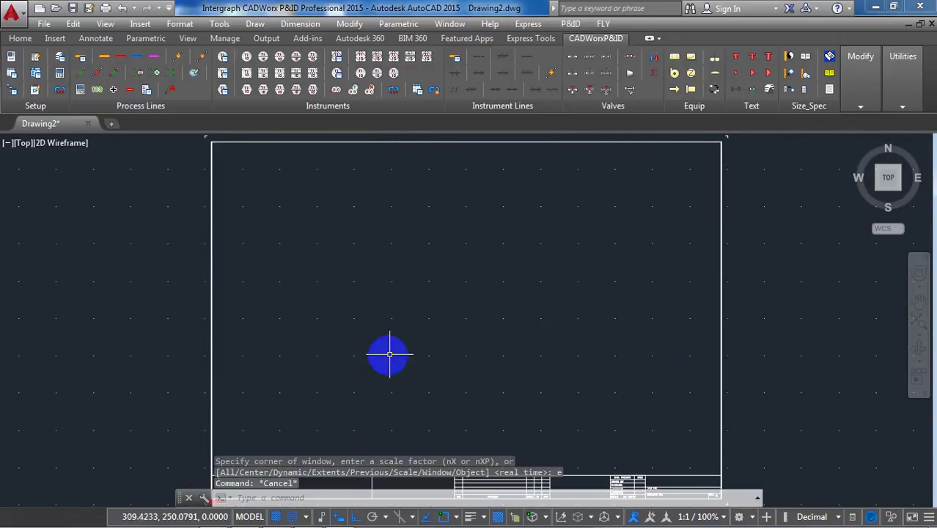
scroll(325, 348, up, 4)
scroll(326, 349, down, 5)
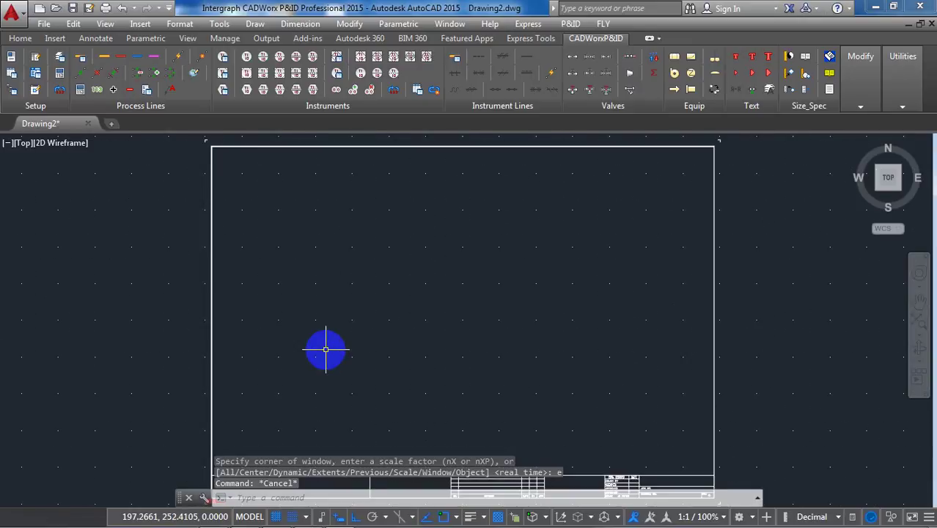
scroll(305, 385, up, 3)
scroll(304, 378, down, 3)
scroll(313, 367, up, 3)
scroll(308, 367, down, 3)
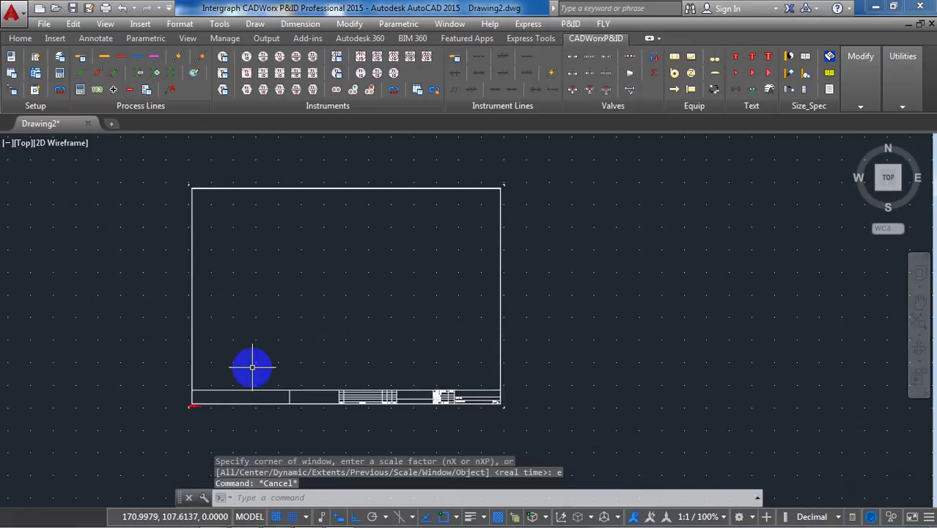
Set the grid X and Y spacing to 6 in the drafting settings
click(306, 517)
click(319, 500)
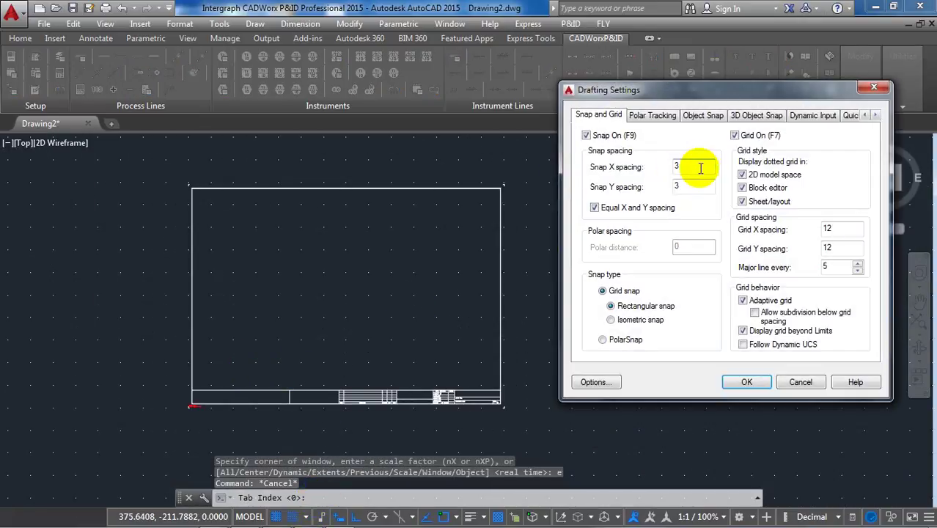
drag(829, 228, 765, 229)
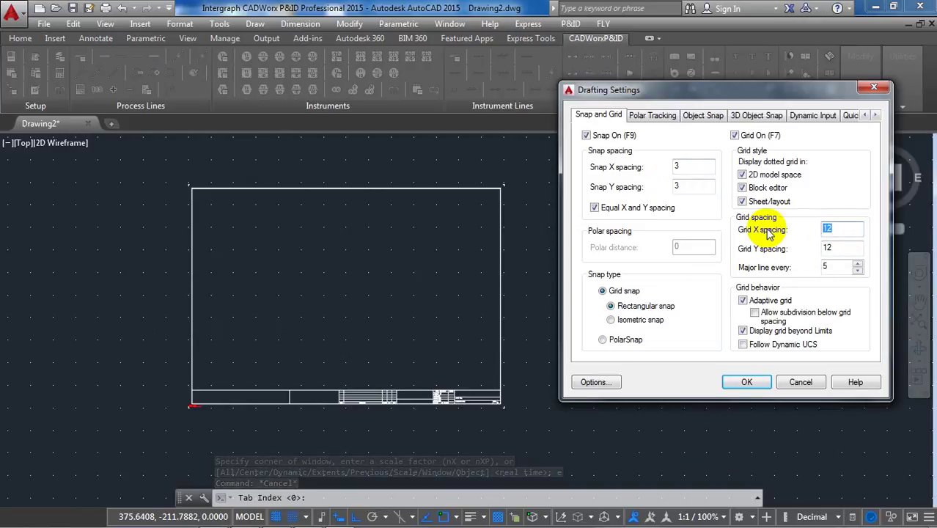
text(6)
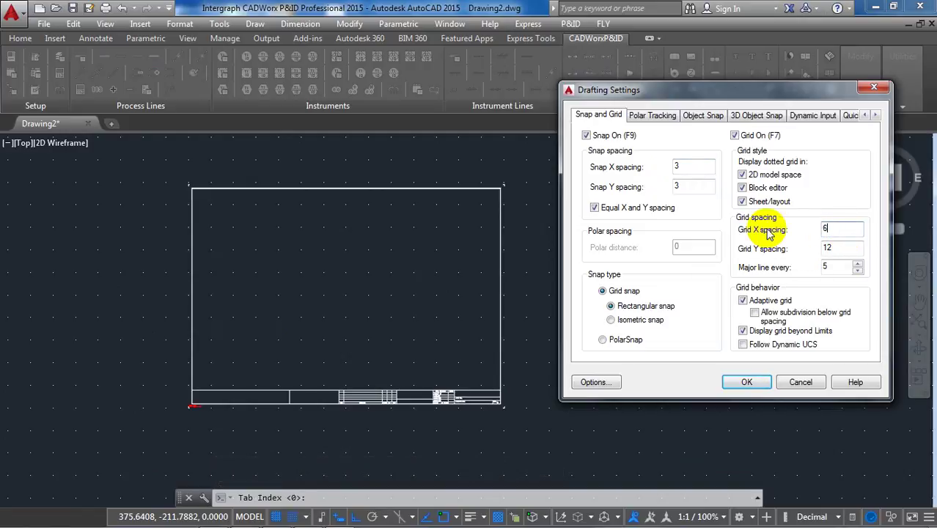
click(747, 382)
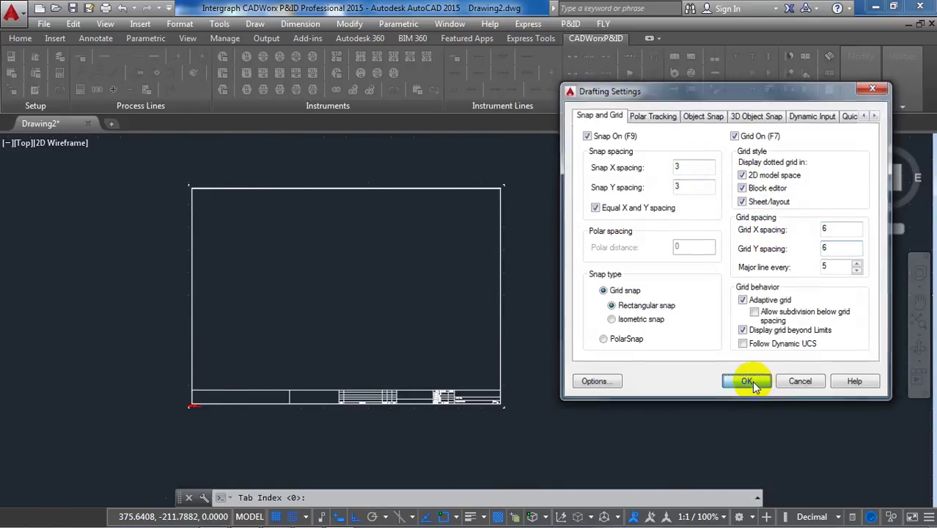
Zoom to the drawing extents and examine the border's title block and the text size, linetype scale and date stamp outside its lower-left corner
text(z)
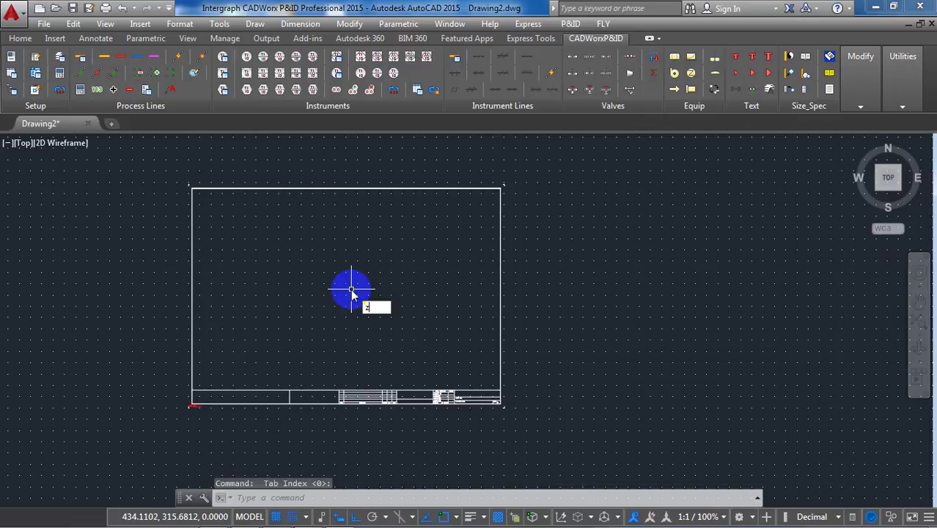
key(Return)
text(e)
key(Return)
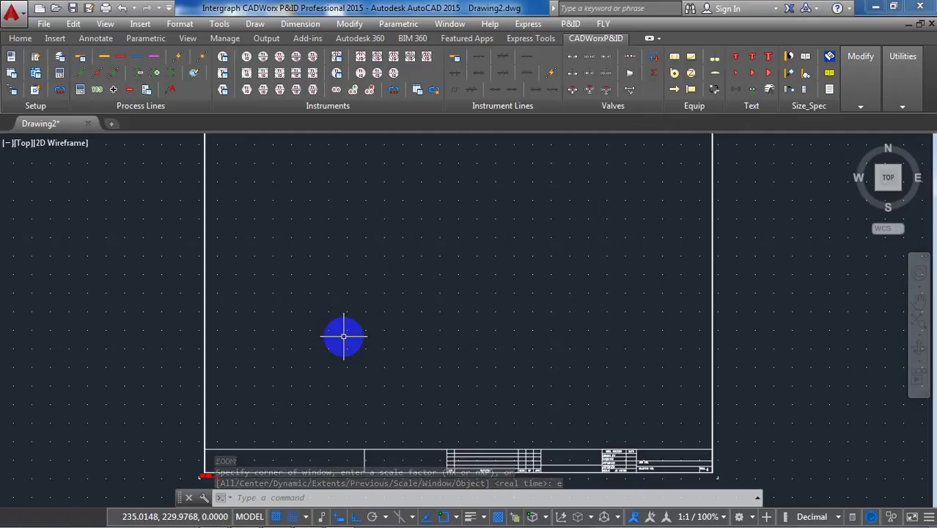
scroll(498, 451, up, 4)
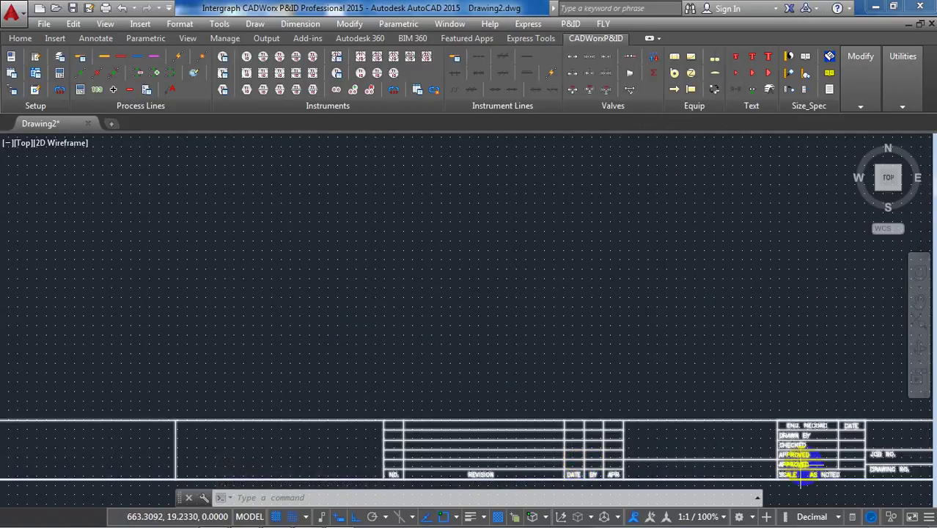
mouse_move(826, 479)
middle_down()
mouse_move(700, 431)
mouse_move(579, 407)
middle_up()
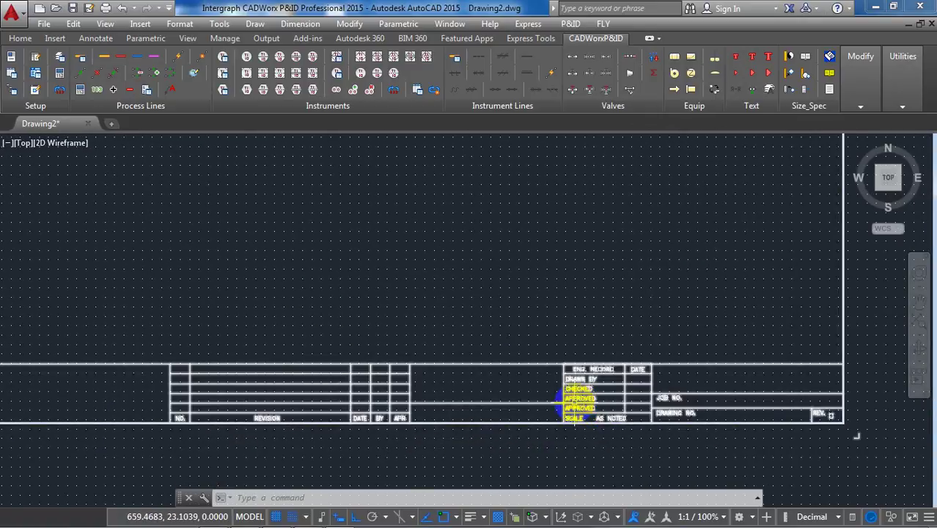
scroll(575, 401, down, 3)
scroll(574, 395, up, 3)
scroll(337, 344, up, 6)
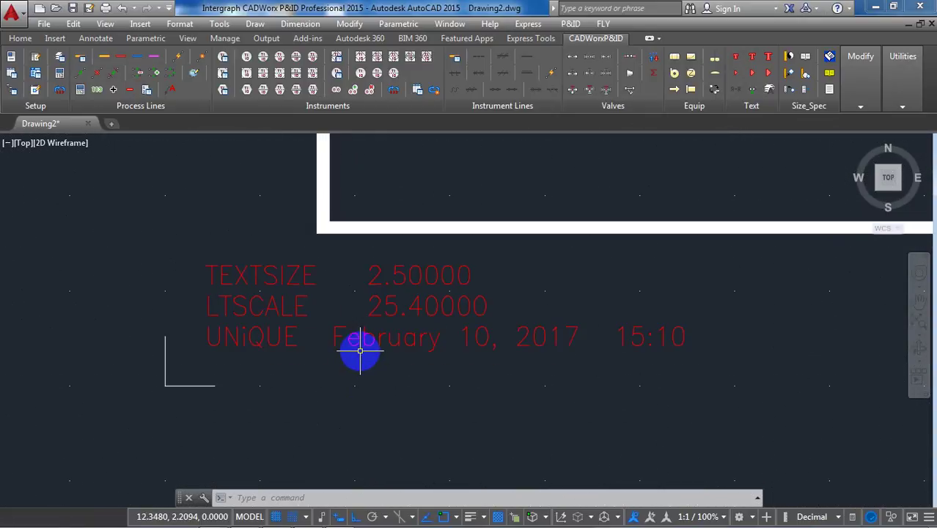
scroll(374, 299, down, 2)
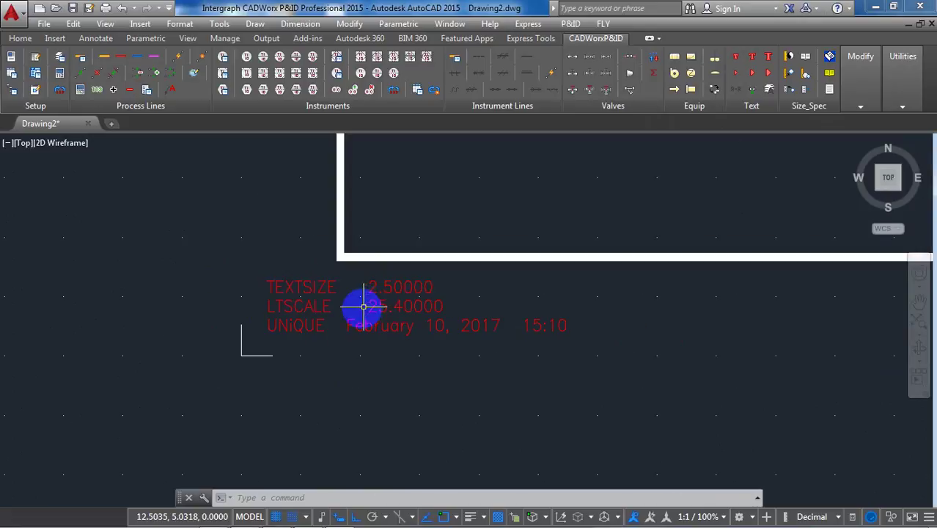